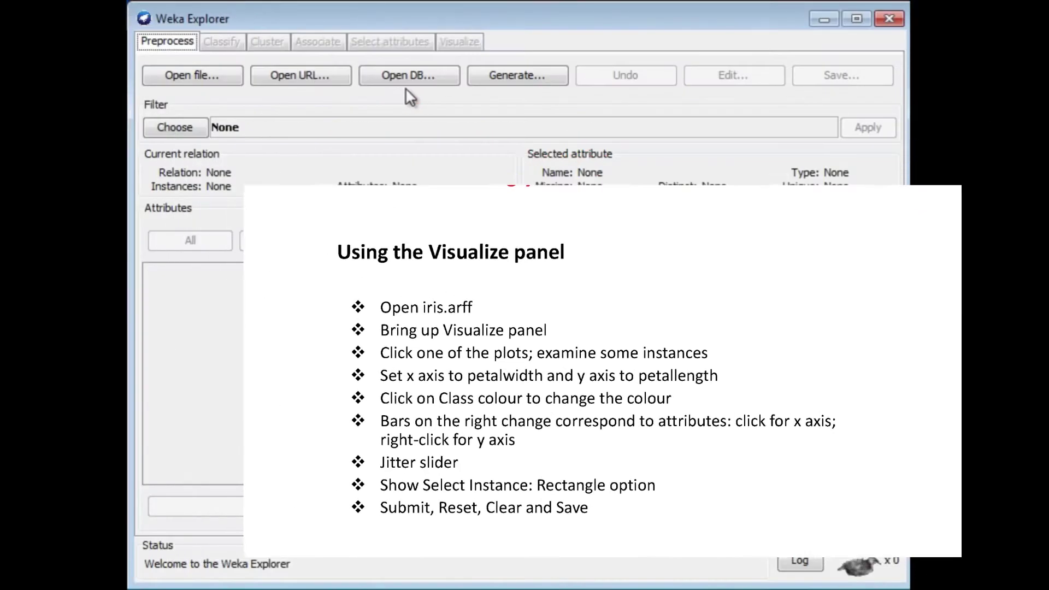
# Open iris.arff from the Weka datasets folder
pyautogui.click(178, 75)
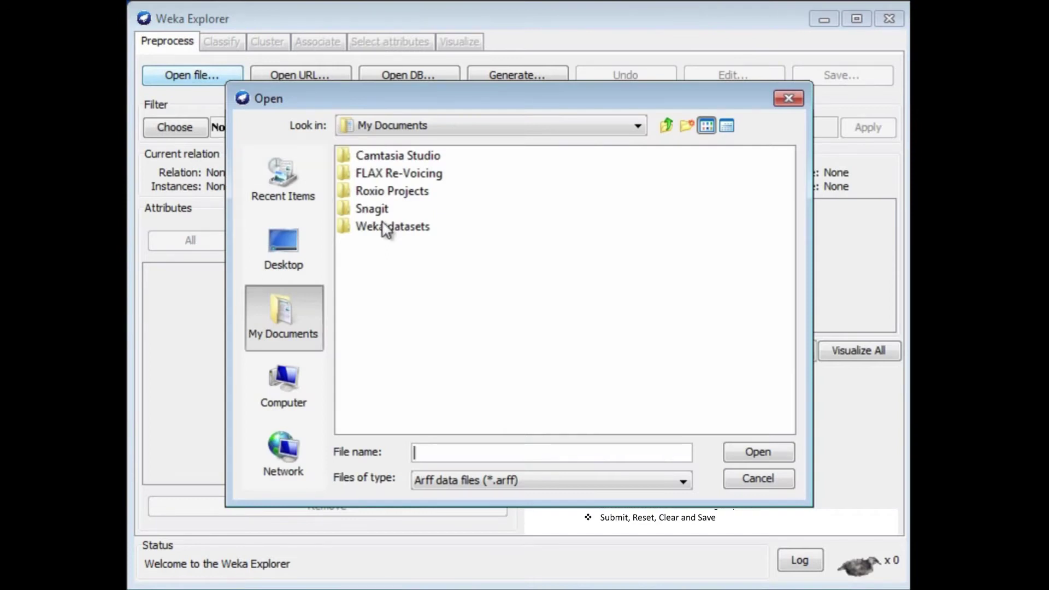
pyautogui.click(347, 226)
pyautogui.doubleClick(345, 226)
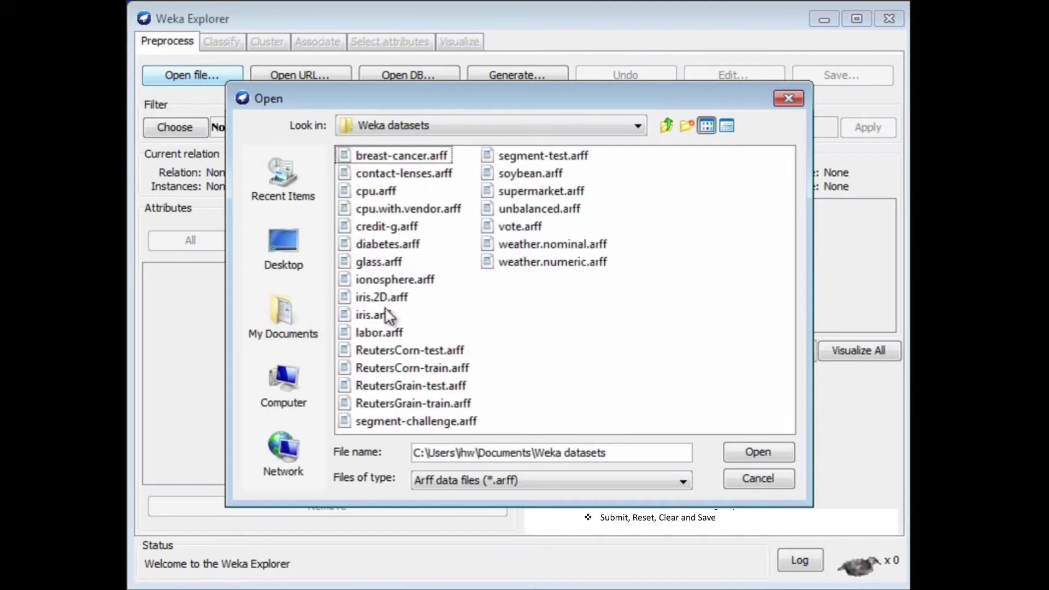
pyautogui.doubleClick(346, 315)
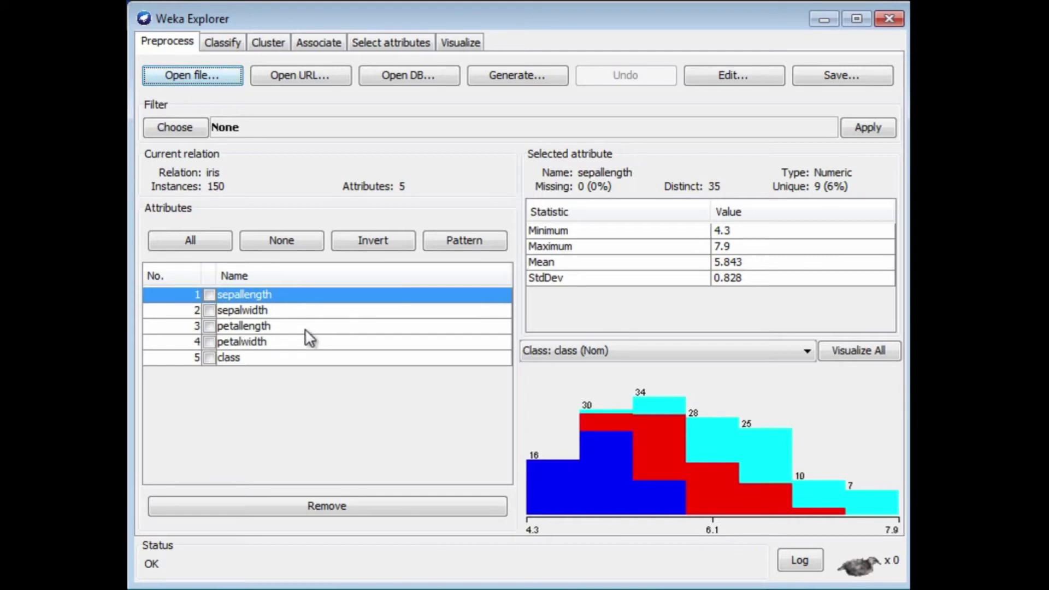
# View the class attribute's distribution, and open the plot of petalwidth against sepalwidth from the plot matrix
pyautogui.click(258, 359)
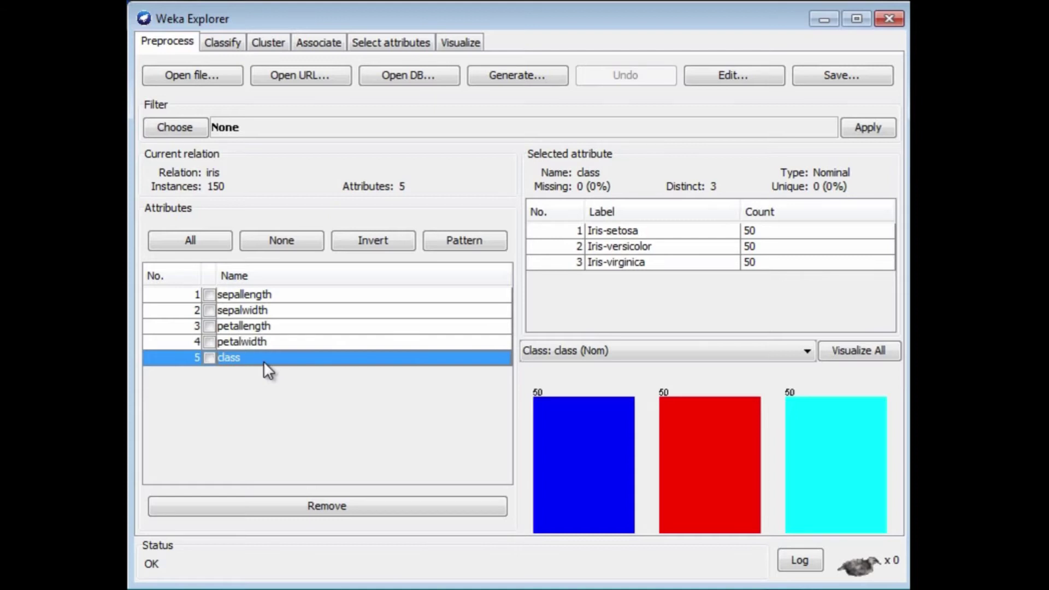
pyautogui.click(459, 45)
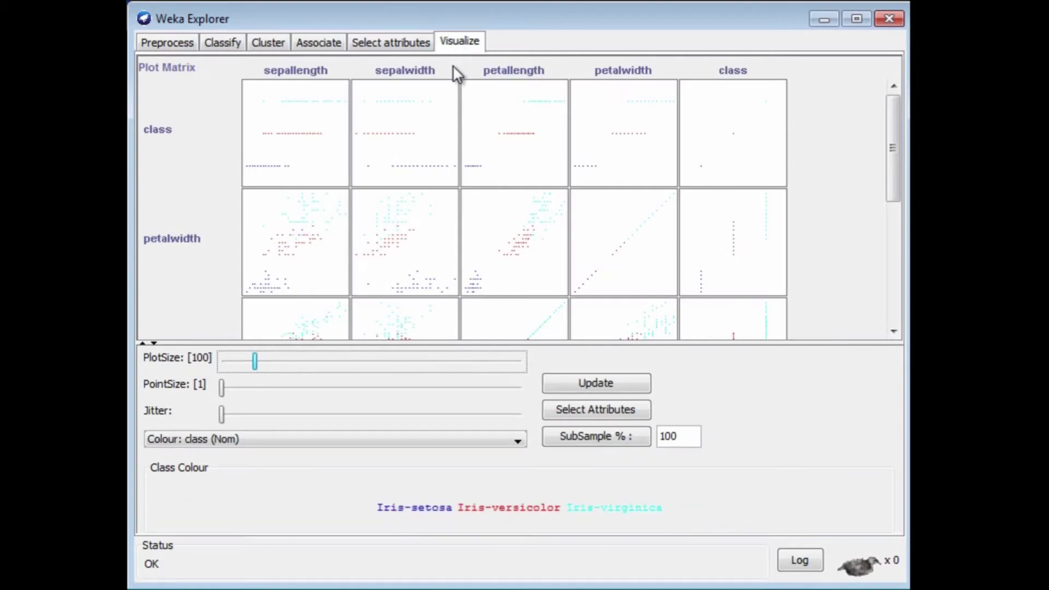
pyautogui.scroll(-3, 431, 131)
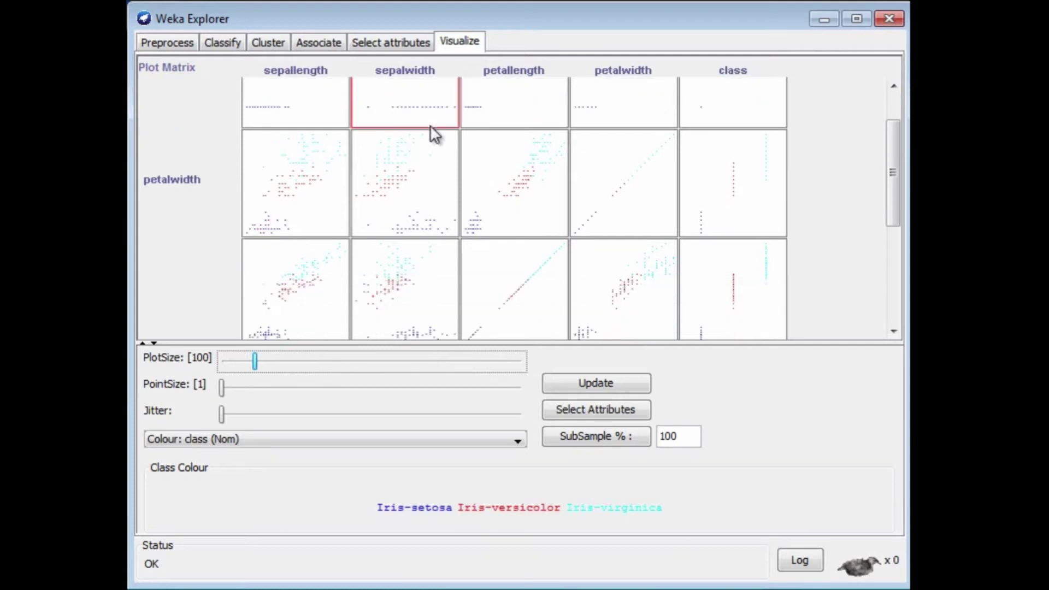
pyautogui.scroll(3, 434, 134)
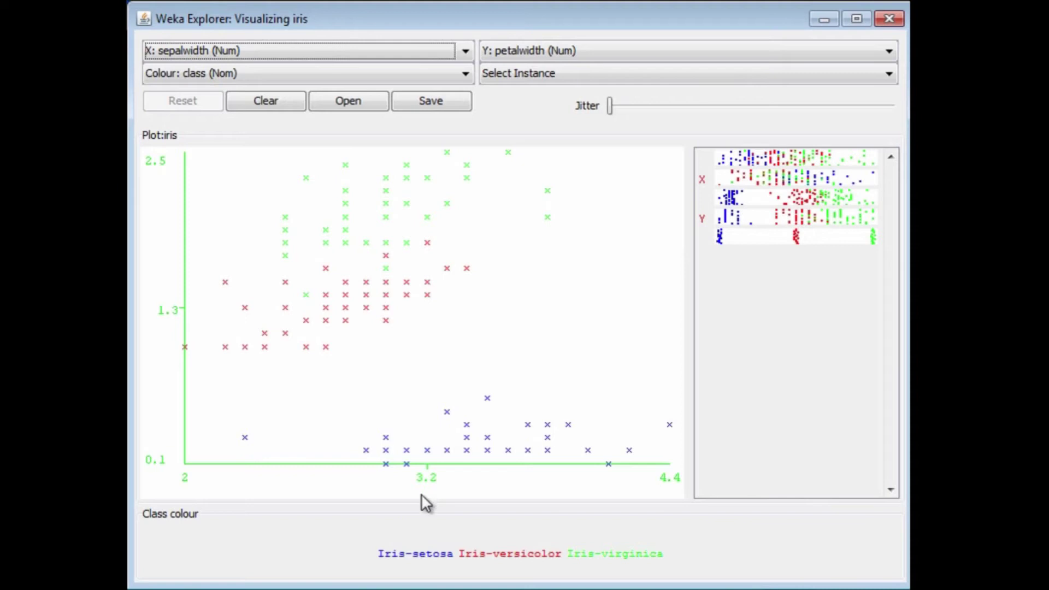
# Bring up and dismiss the colour choices for Iris-setosa, and inspect the instance info of the rightmost Iris-versicolor point
pyautogui.click(427, 554)
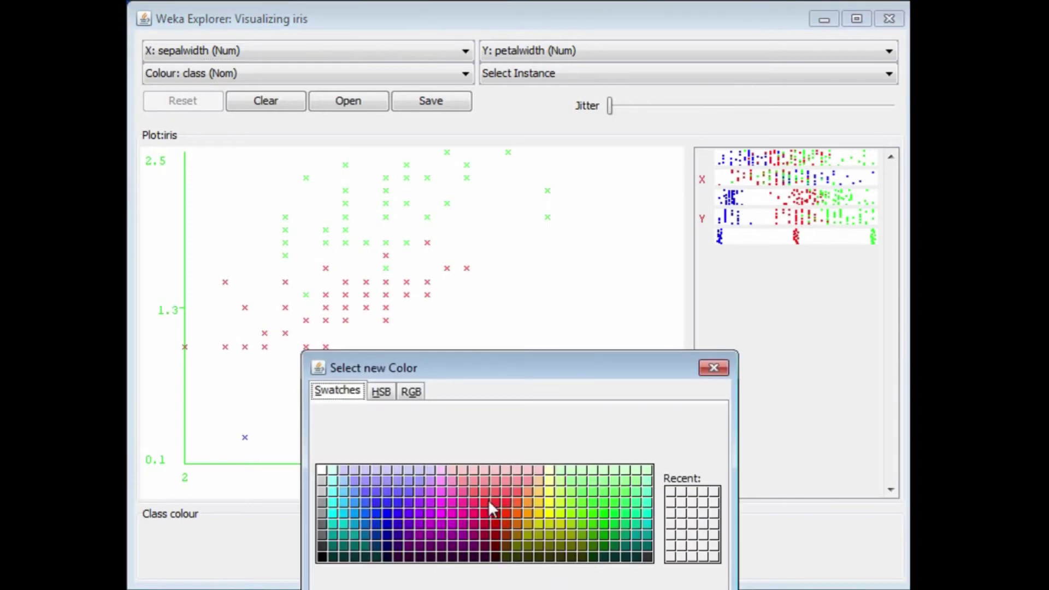
pyautogui.click(715, 370)
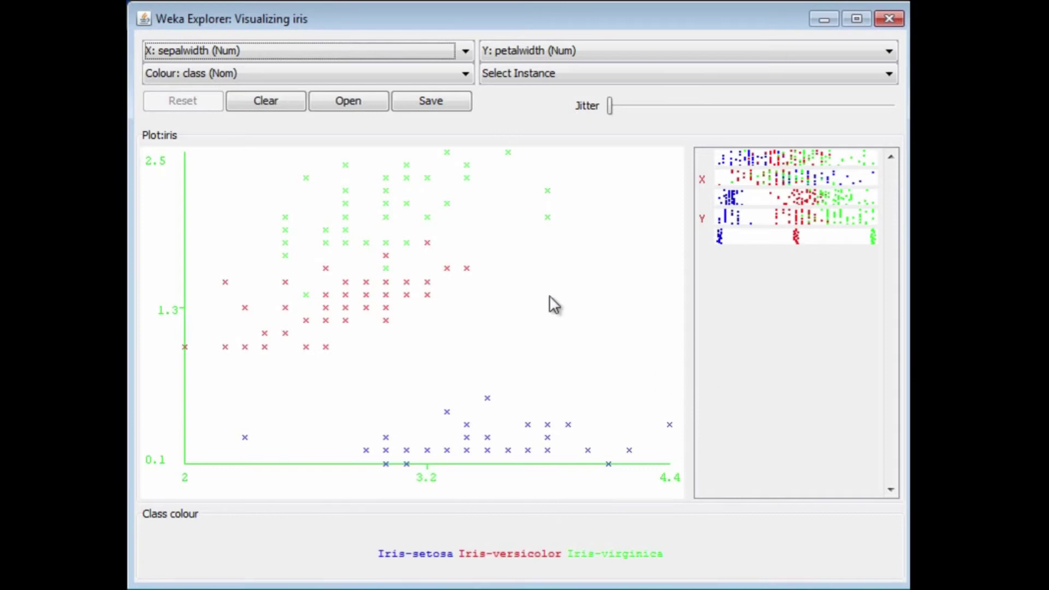
pyautogui.click(467, 268)
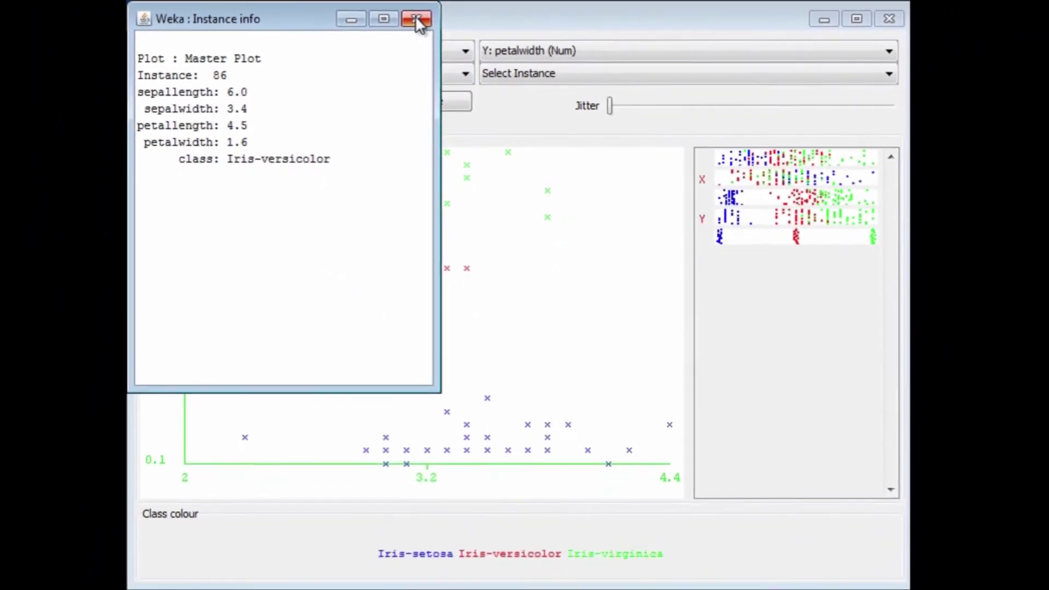
pyautogui.click(416, 21)
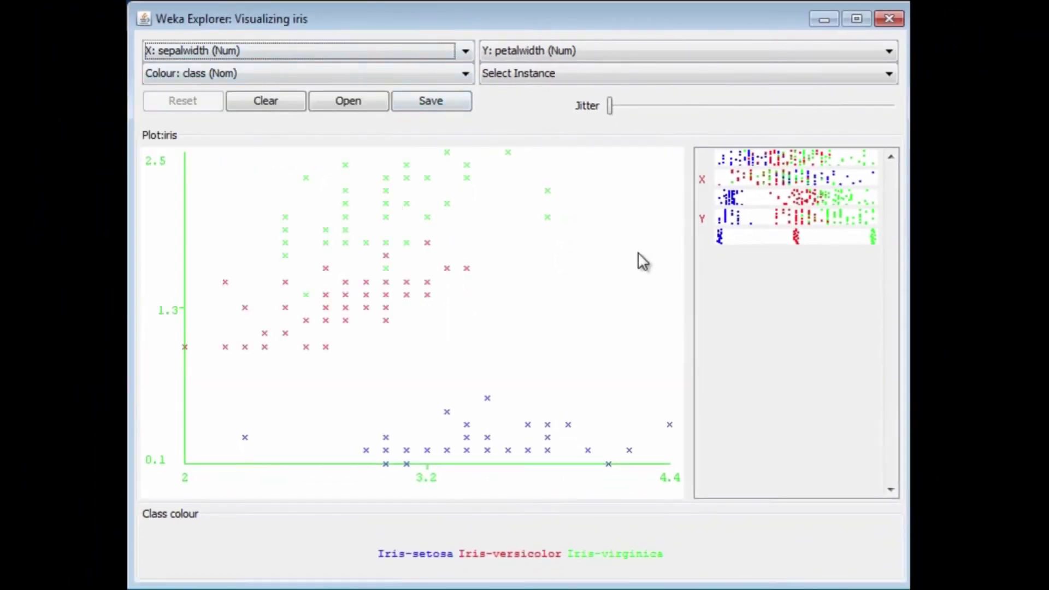
# Switch the X axis through sepallength and sepalwidth to petallength, and the Y axis through sepallength to sepalwidth
pyautogui.click(464, 53)
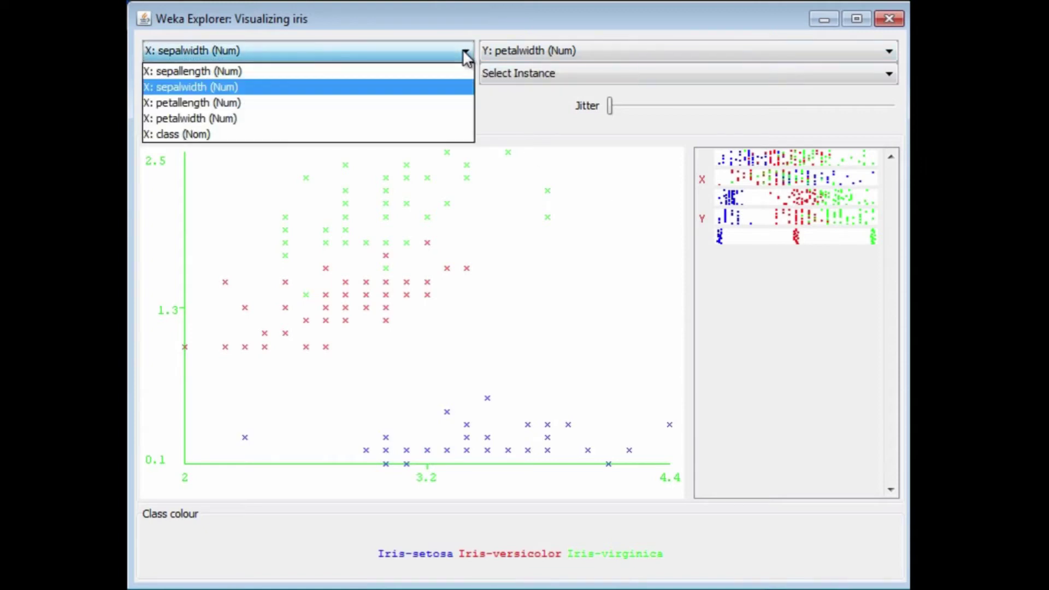
pyautogui.click(463, 53)
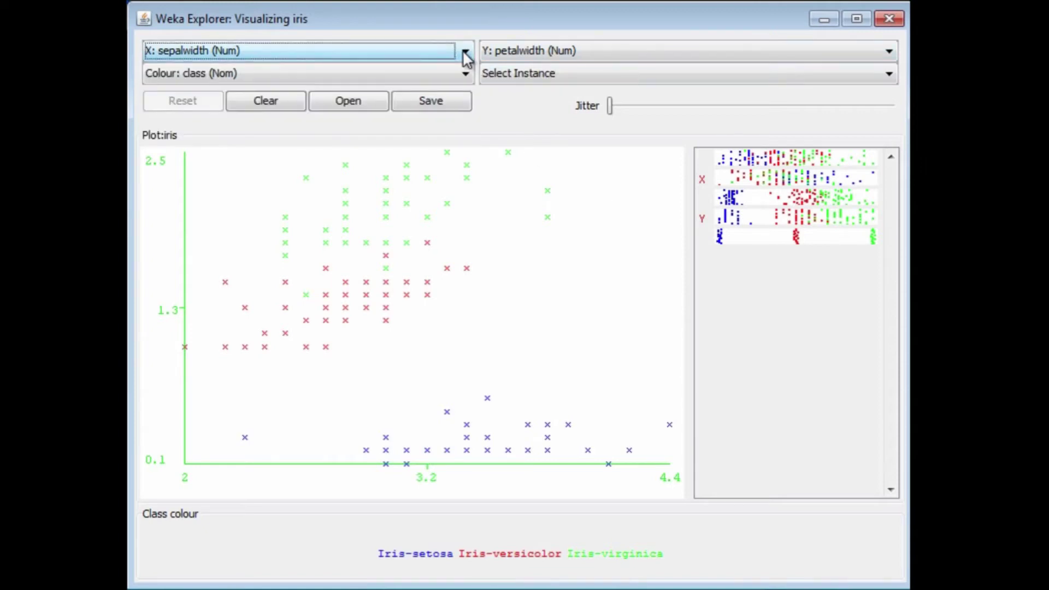
pyautogui.click(759, 158)
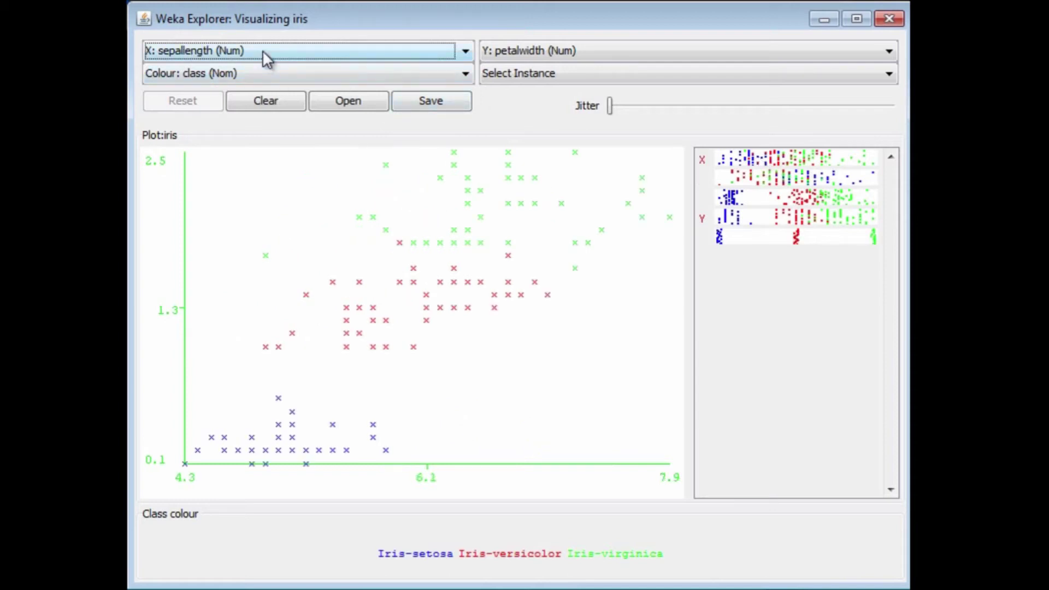
pyautogui.click(753, 178)
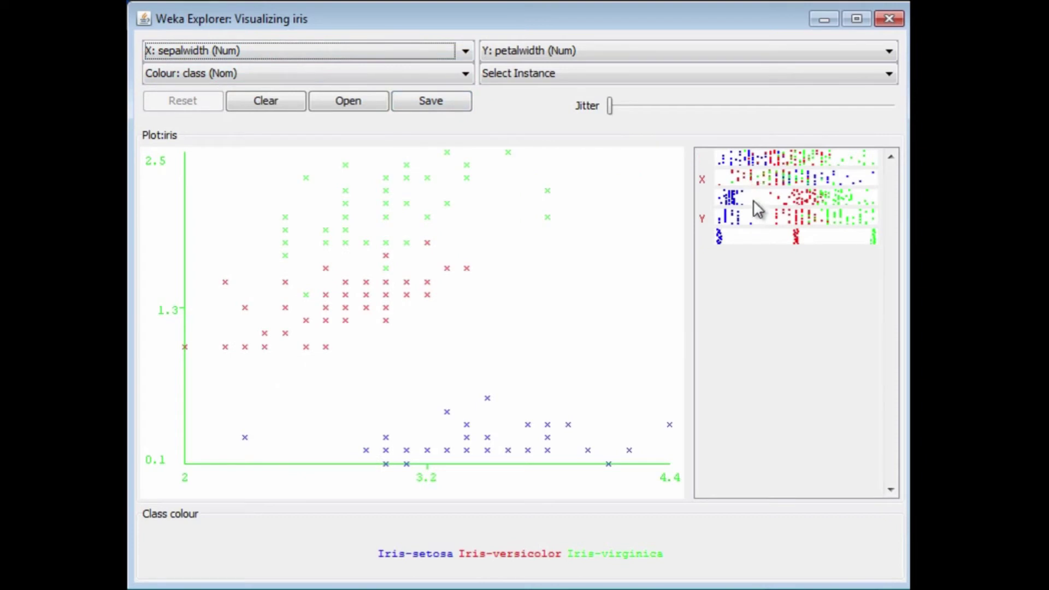
pyautogui.click(755, 200)
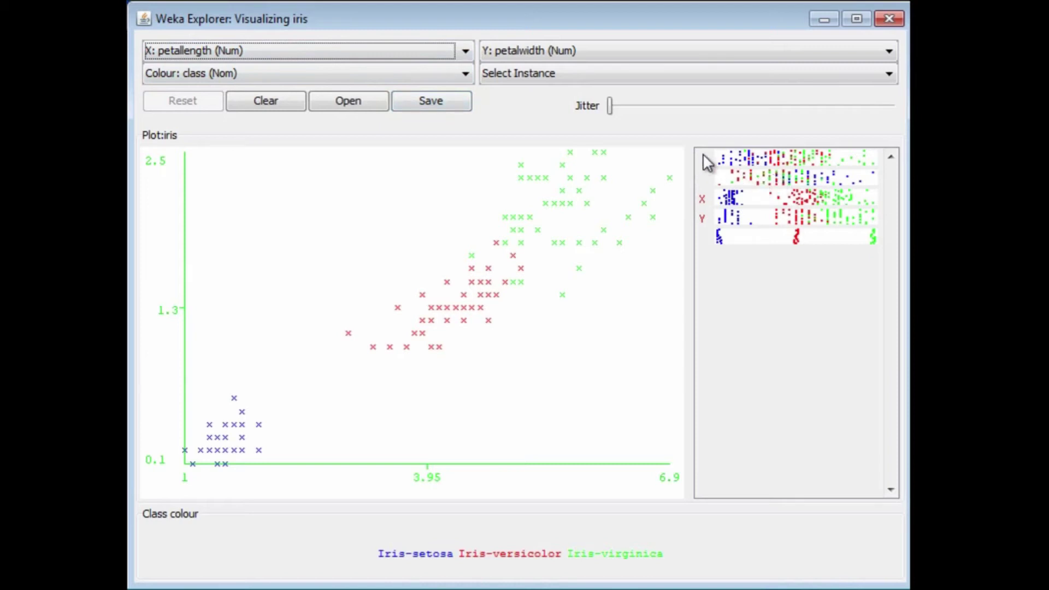
pyautogui.rightClick(732, 160)
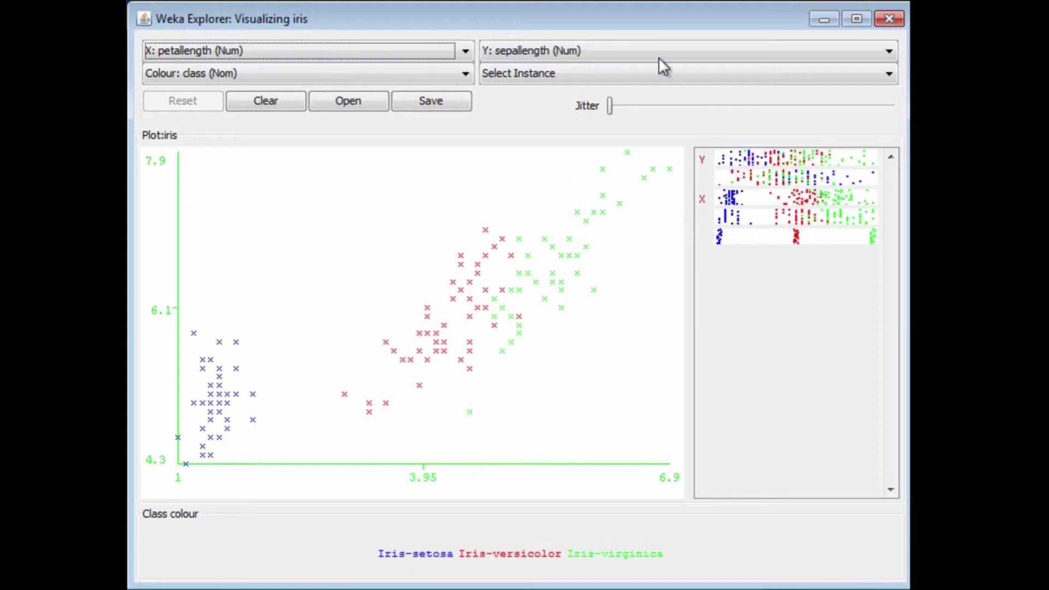
pyautogui.rightClick(763, 179)
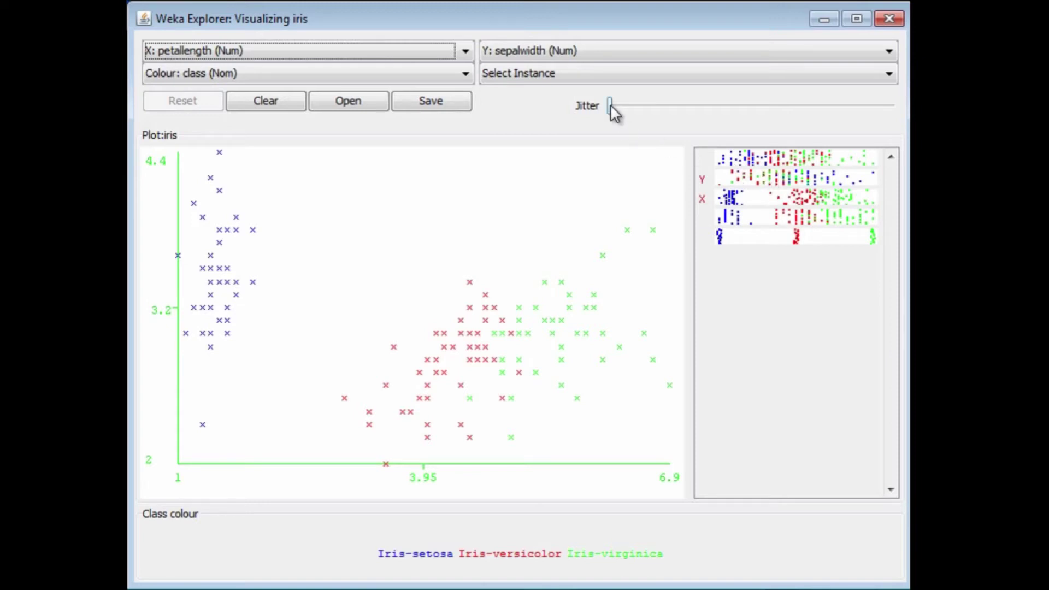
# Add a slight jitter to the plot and read the instance info of the overlapping Iris-setosa points at petallength 1.4, sepalwidth 3.0
pyautogui.moveTo(612, 107); pyautogui.dragTo(621, 107)
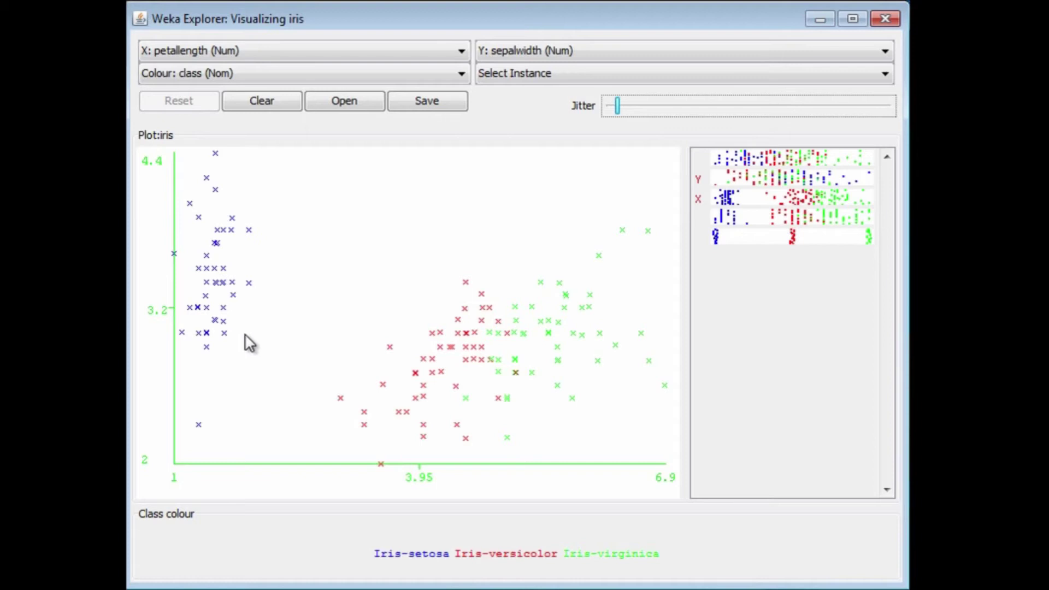
pyautogui.click(207, 334)
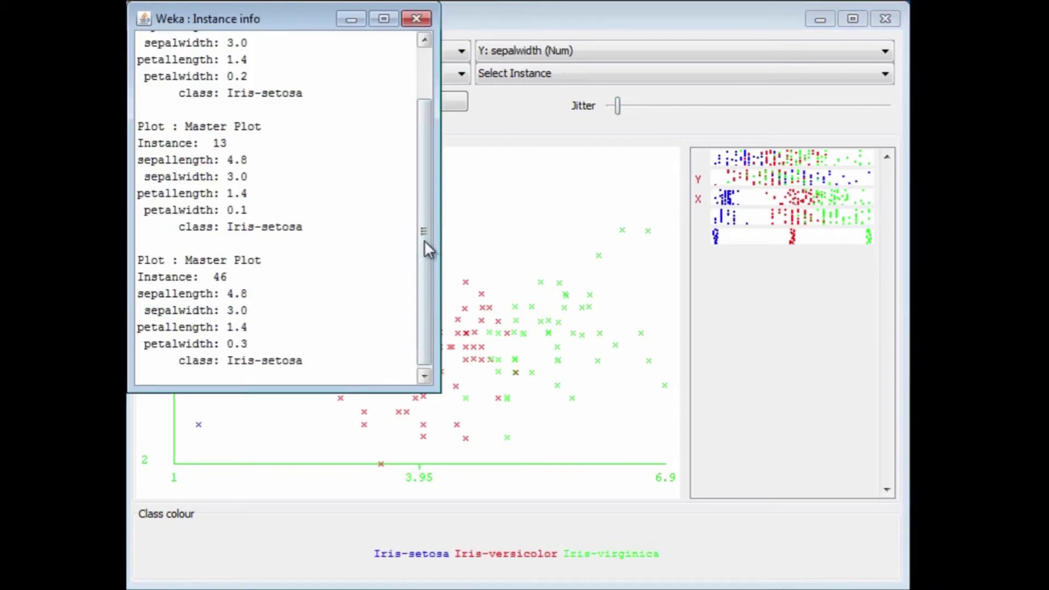
pyautogui.moveTo(424, 241)
pyautogui.mouseDown()
pyautogui.moveTo(421, 178)
pyautogui.moveTo(414, 250)
pyautogui.mouseUp()
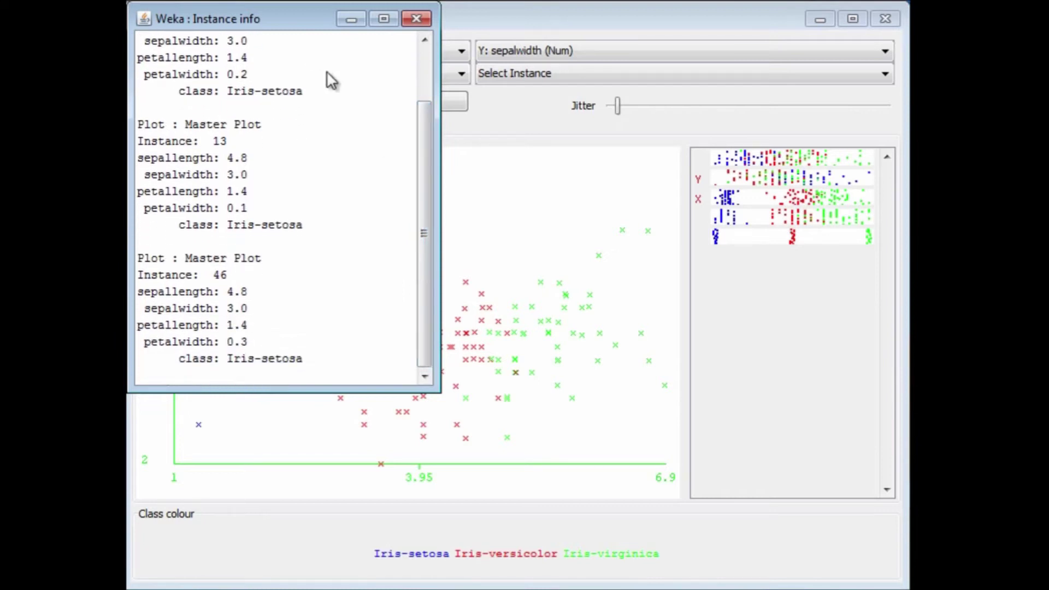
pyautogui.moveTo(312, 11); pyautogui.dragTo(333, 100)
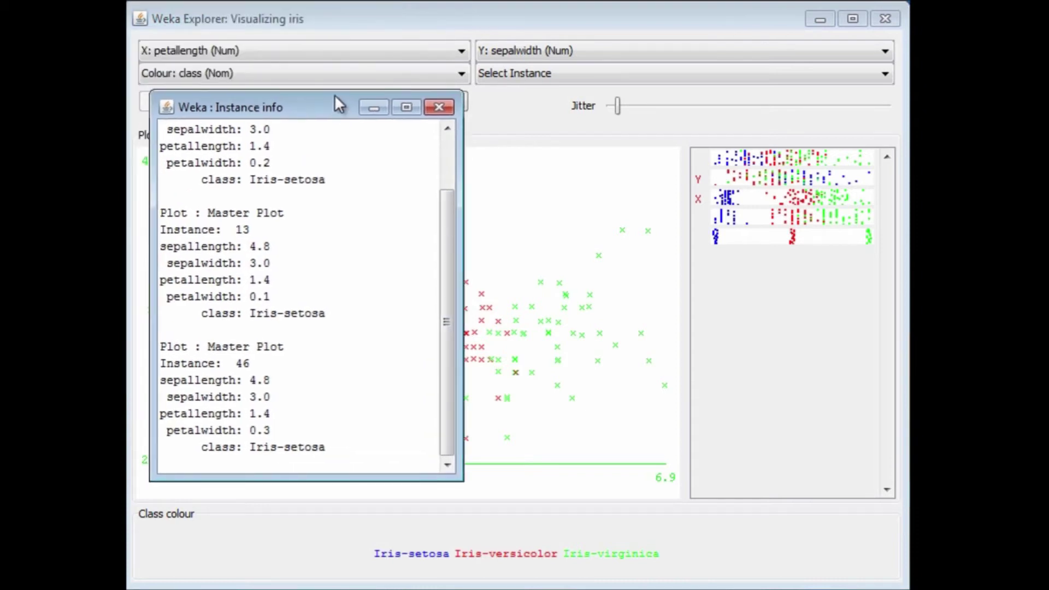
pyautogui.moveTo(335, 94); pyautogui.dragTo(346, 21)
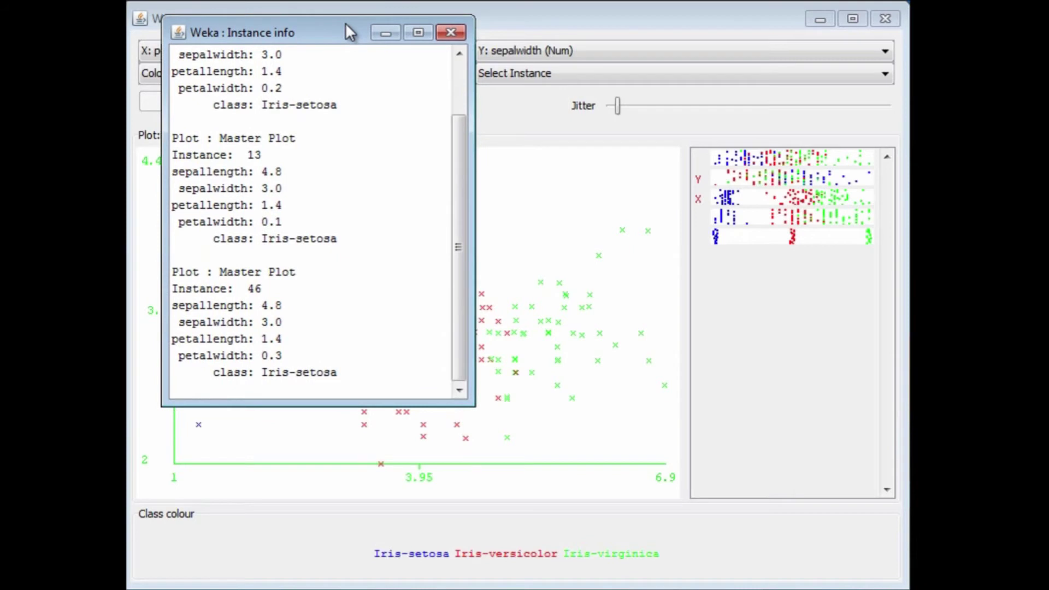
pyautogui.moveTo(458, 135); pyautogui.dragTo(462, 78)
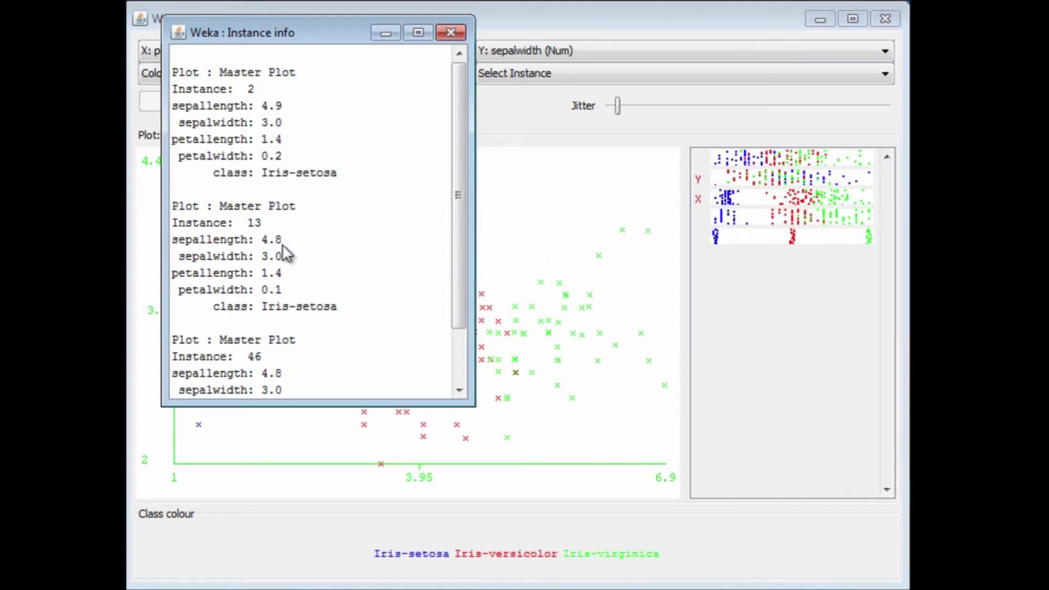
pyautogui.scroll(-1, 283, 322)
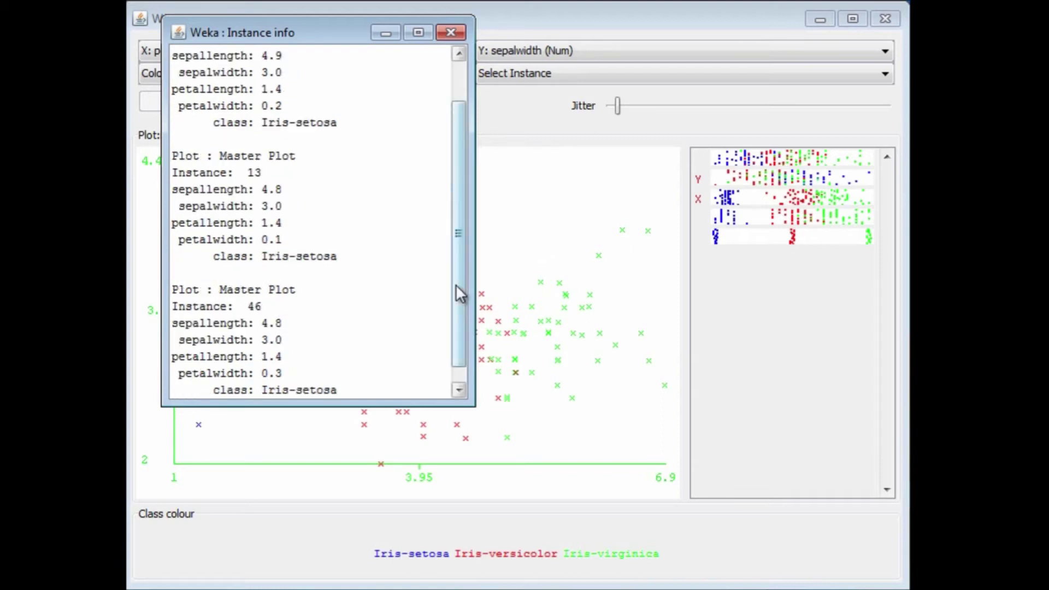
pyautogui.click(449, 34)
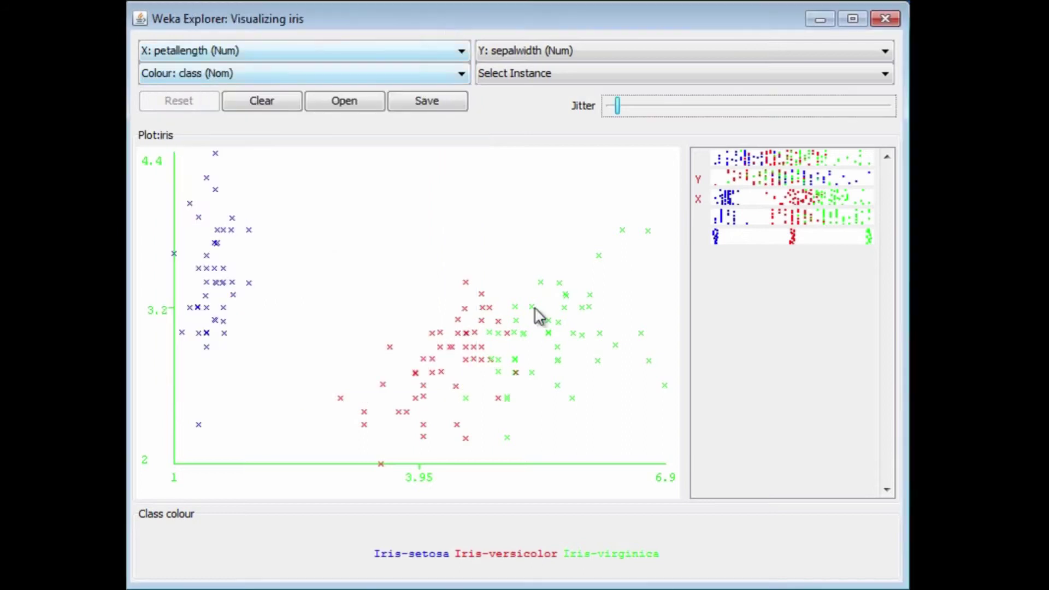
# Inspect the overlapping Iris-versicolor instances at petallength 3.9, sepalwidth 2.7, and remove the jitter from the plot
pyautogui.click(415, 373)
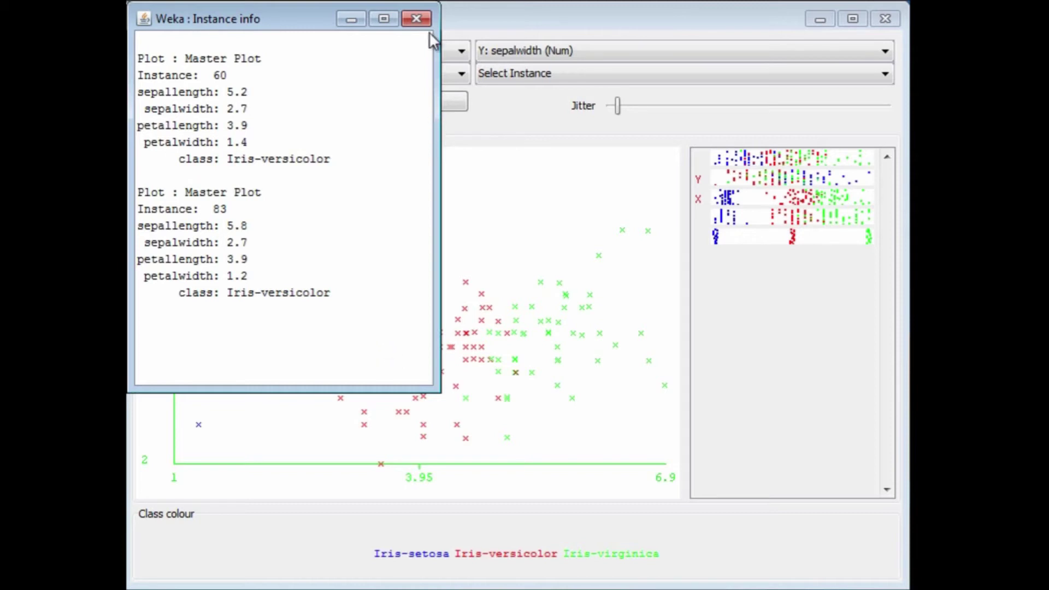
pyautogui.click(416, 19)
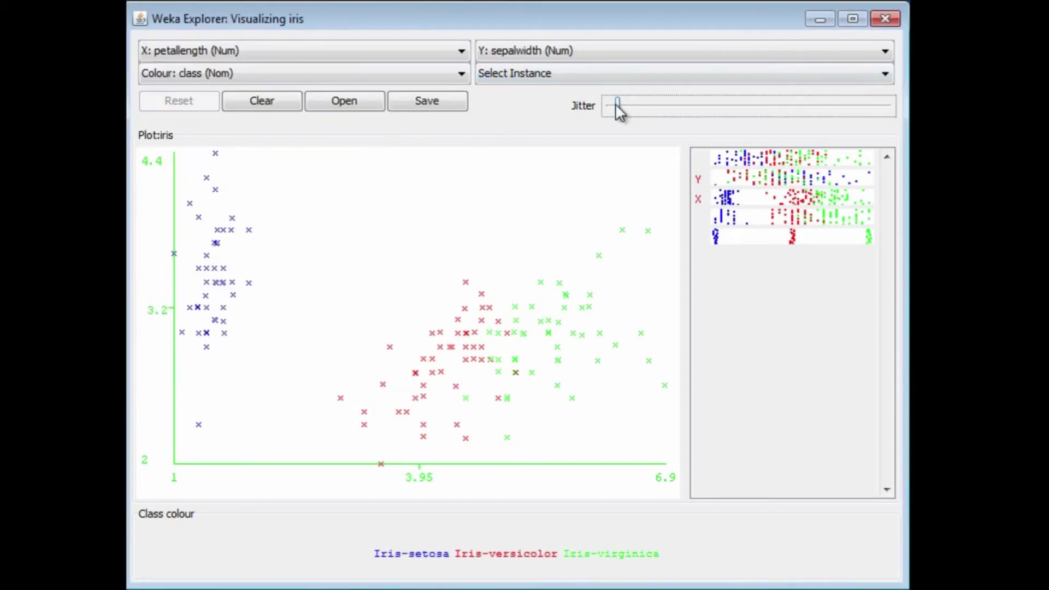
pyautogui.moveTo(618, 110); pyautogui.dragTo(602, 108)
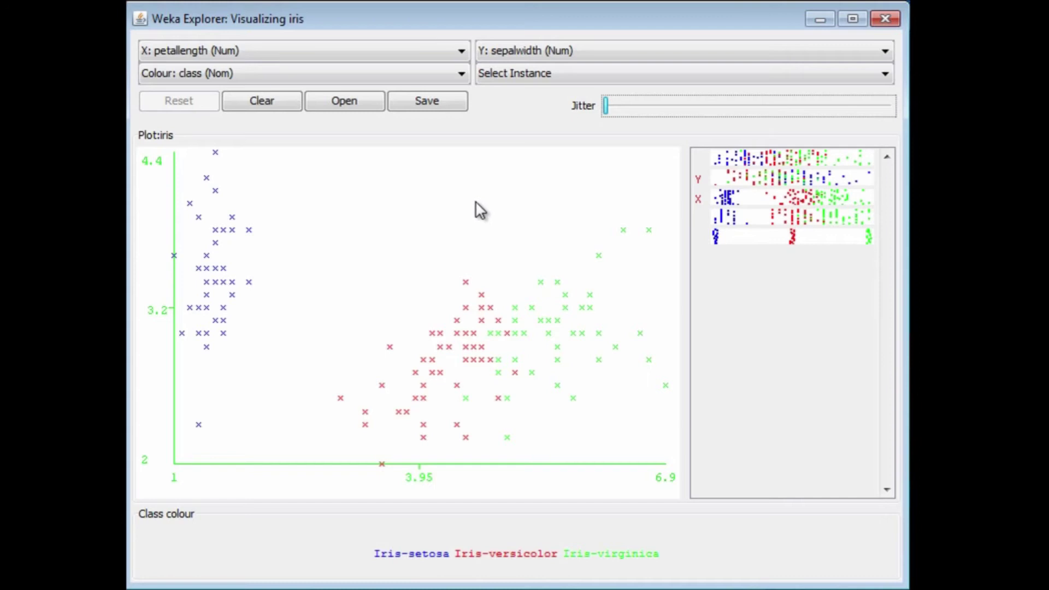
# Select a rectangle of instances from about petallength 4.0 to 5.9 and sepalwidth 2.8 to 3.5, and submit it as the plot's subset
pyautogui.click(593, 74)
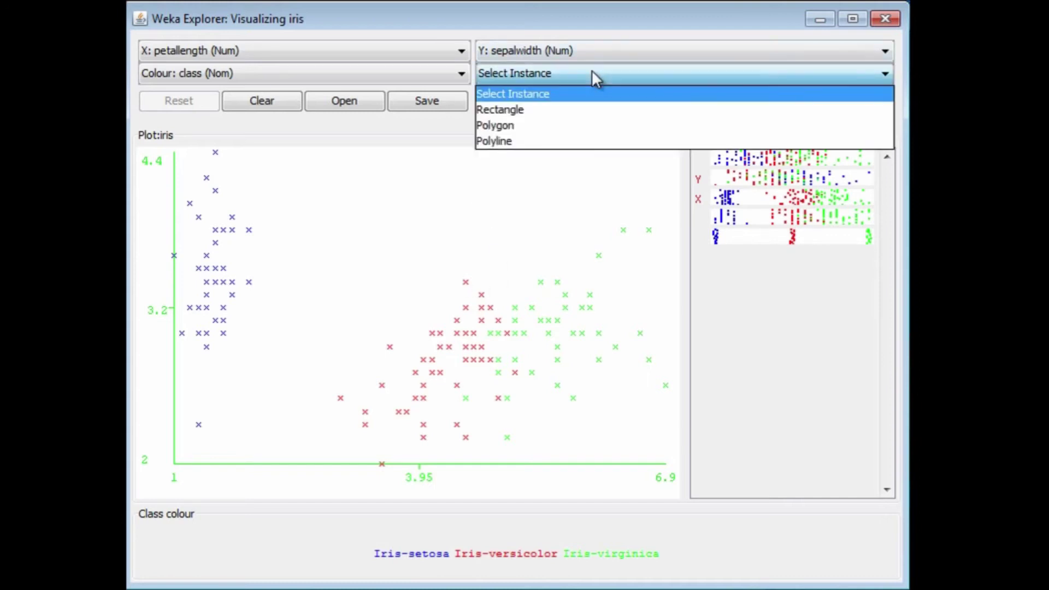
pyautogui.click(544, 108)
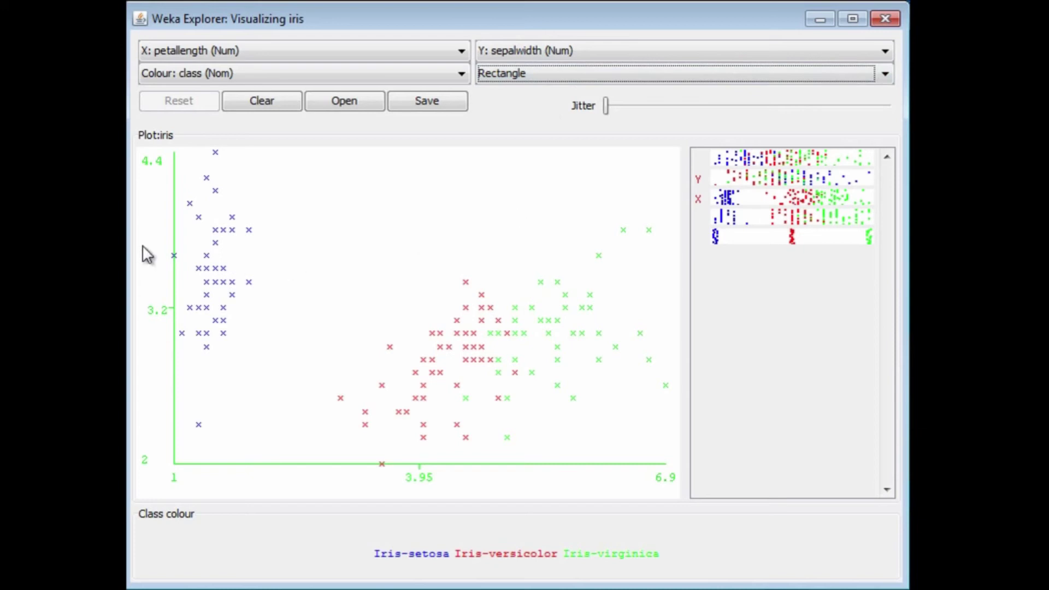
pyautogui.moveTo(427, 265); pyautogui.dragTo(582, 364)
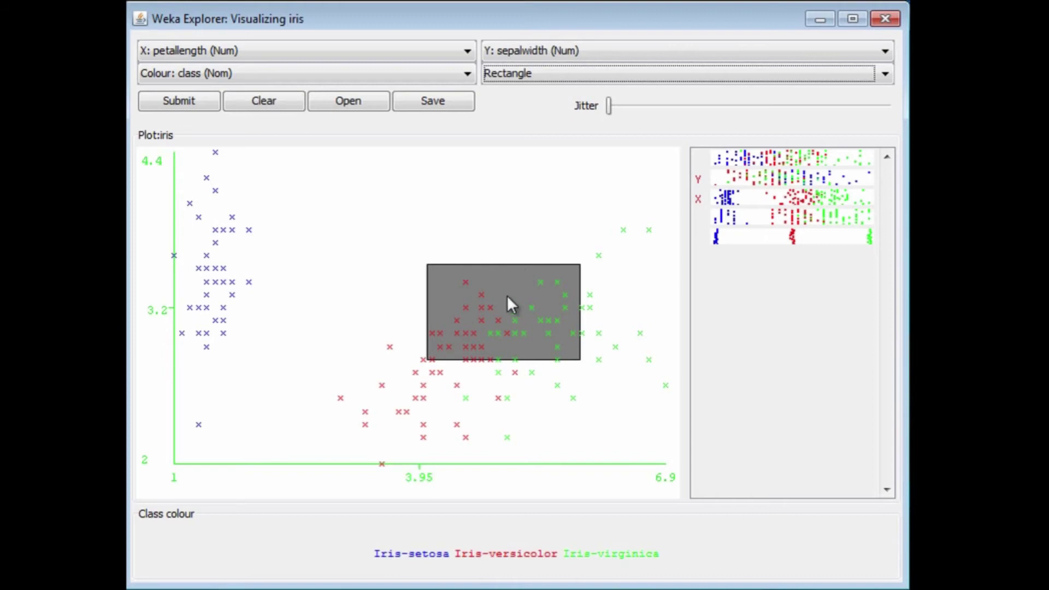
pyautogui.click(180, 101)
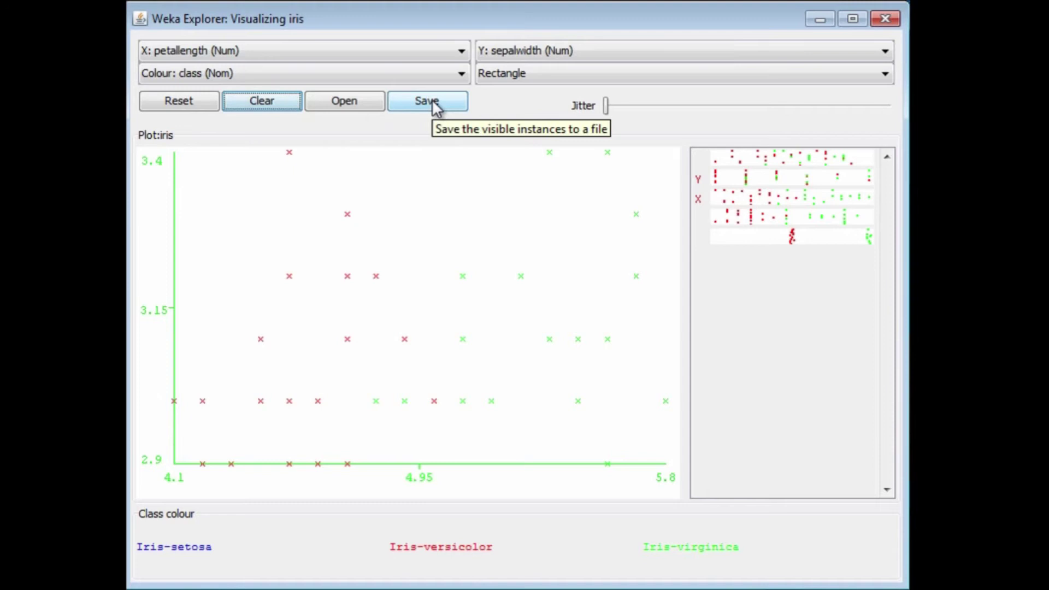
# Reset the plot to all instances and draw a rectangle from about petallength 1.5 to 5.2 and sepalwidth 2.6 to 3.6
pyautogui.click(184, 103)
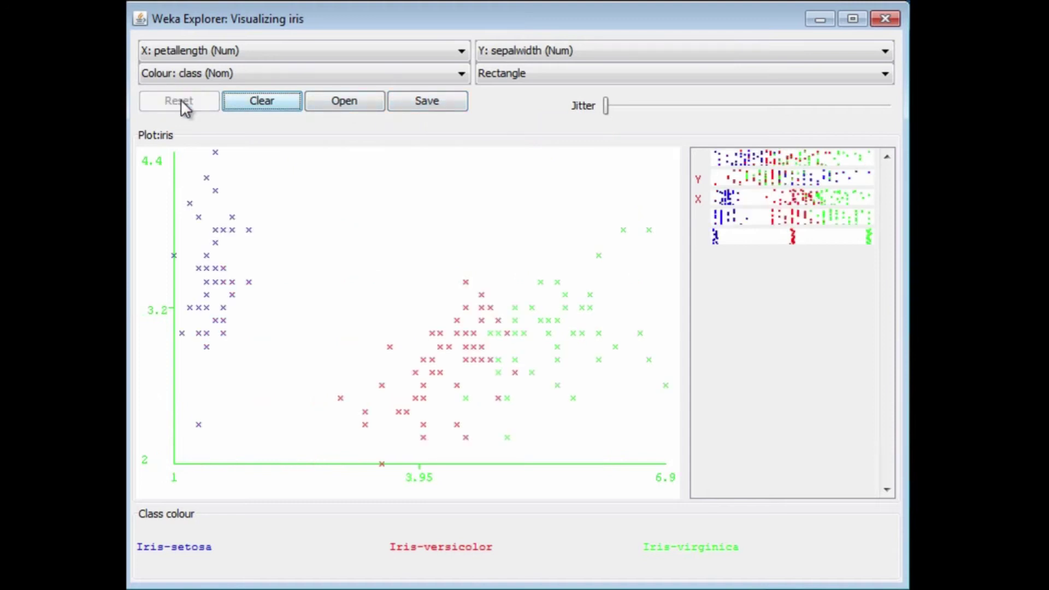
pyautogui.moveTo(212, 260); pyautogui.dragTo(527, 381)
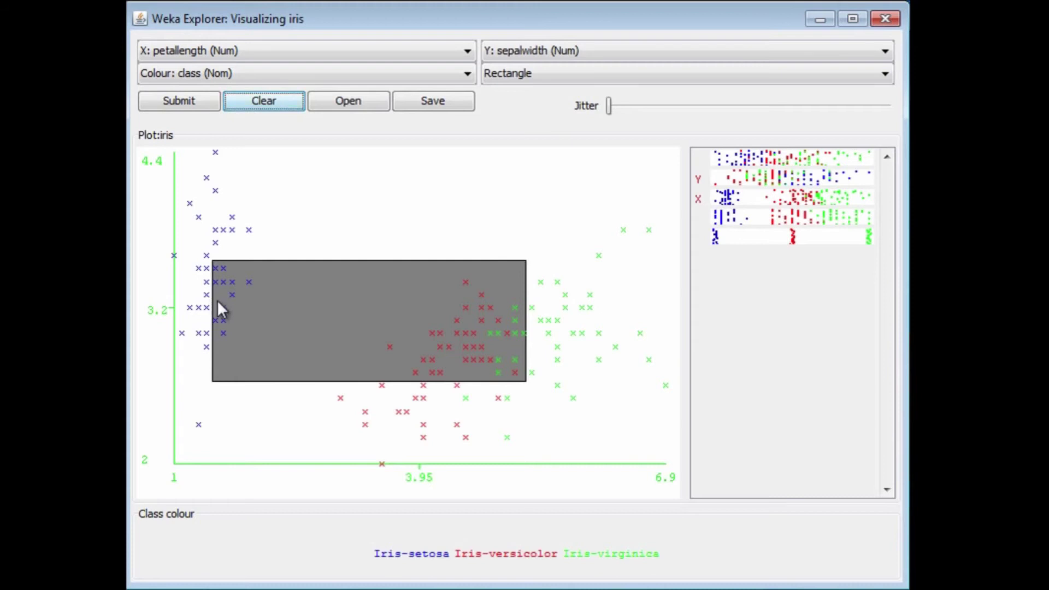
# Submit the drawn rectangle as the plot's subset and reset the plot to all instances
pyautogui.click(194, 98)
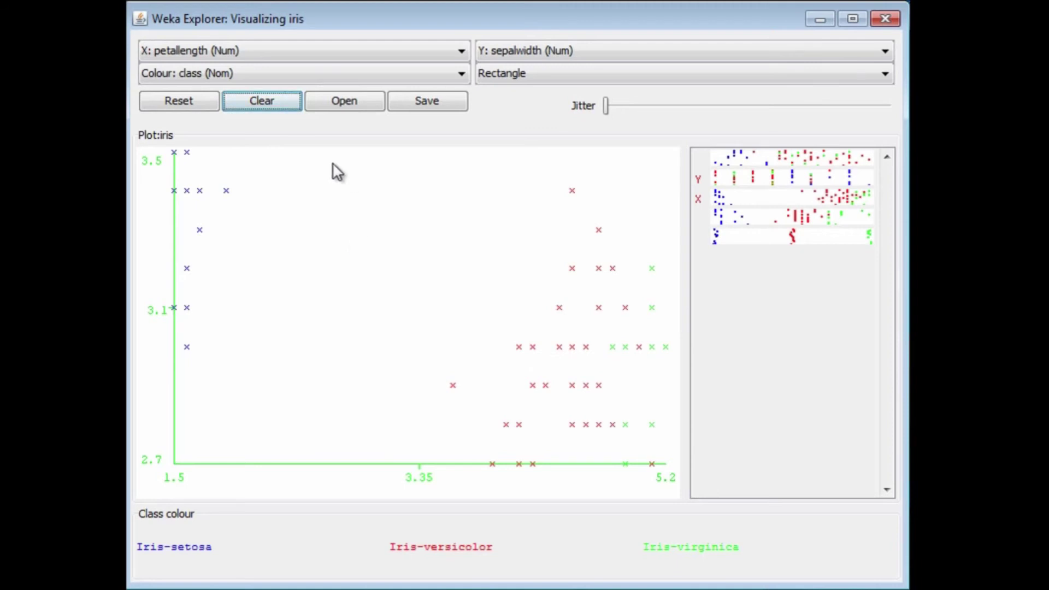
pyautogui.click(183, 102)
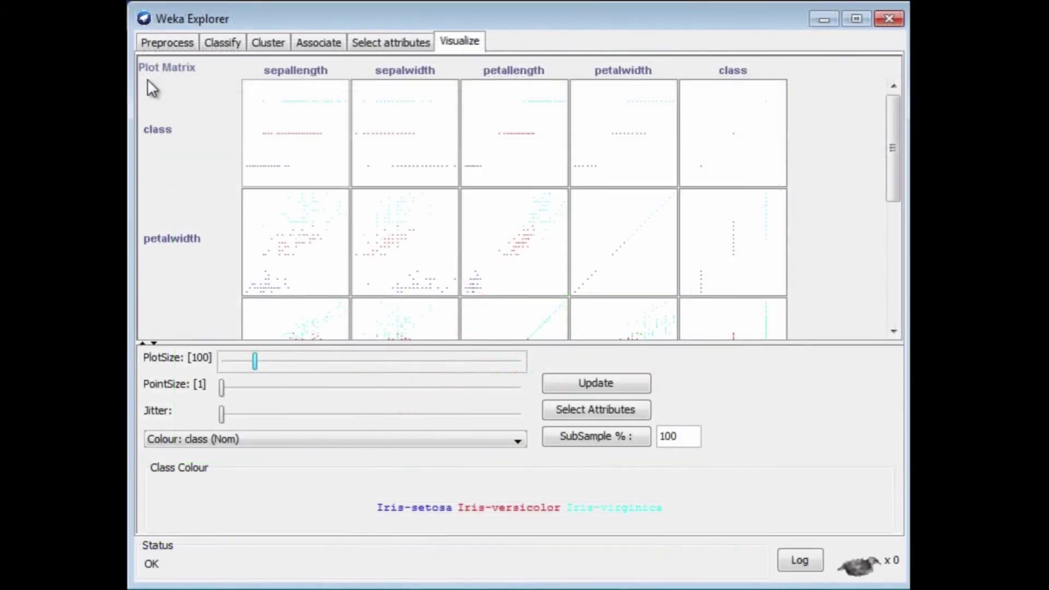
# Choose the J48 tree classifier and run it on the iris data with 10-fold cross-validation
pyautogui.click(180, 49)
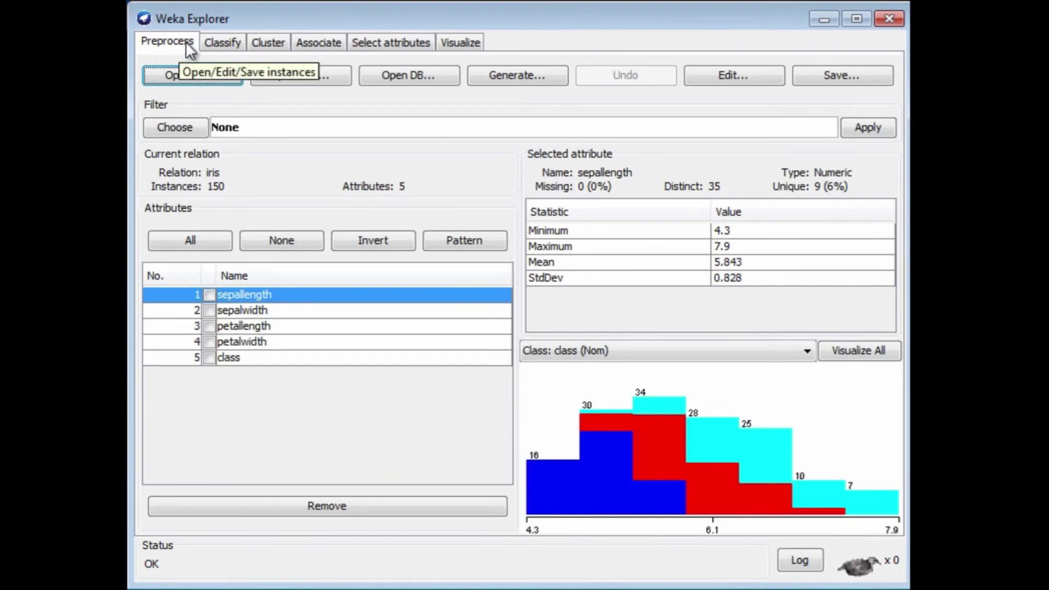
pyautogui.click(217, 40)
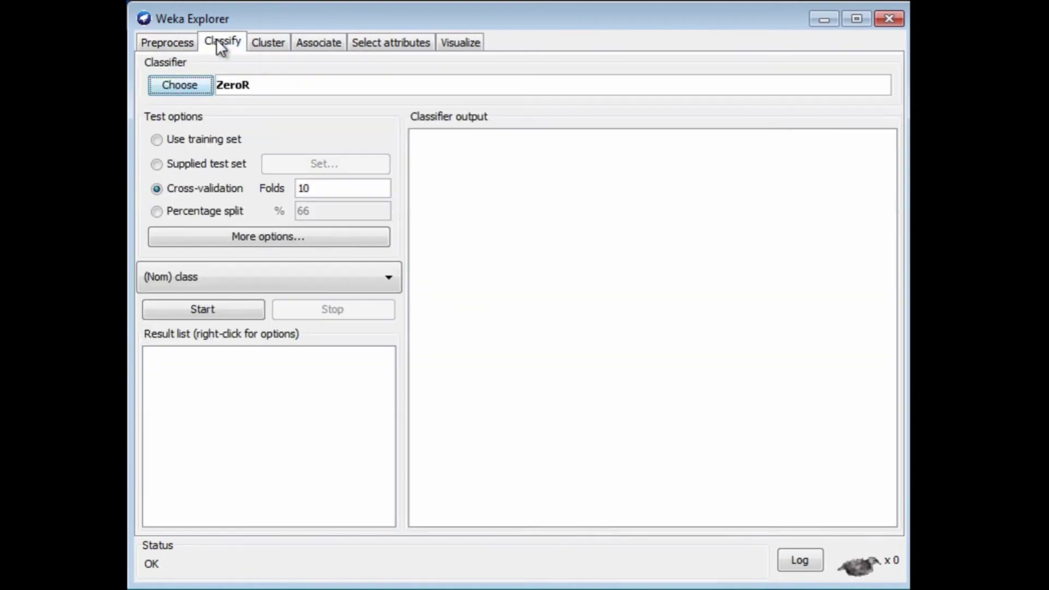
pyautogui.click(193, 82)
pyautogui.click(178, 401)
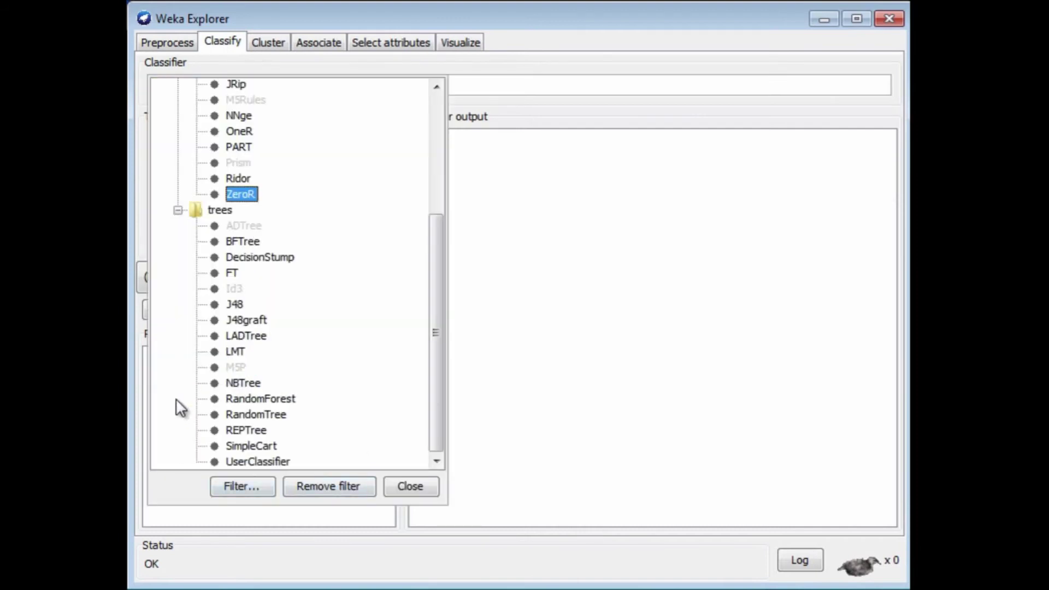
pyautogui.click(235, 303)
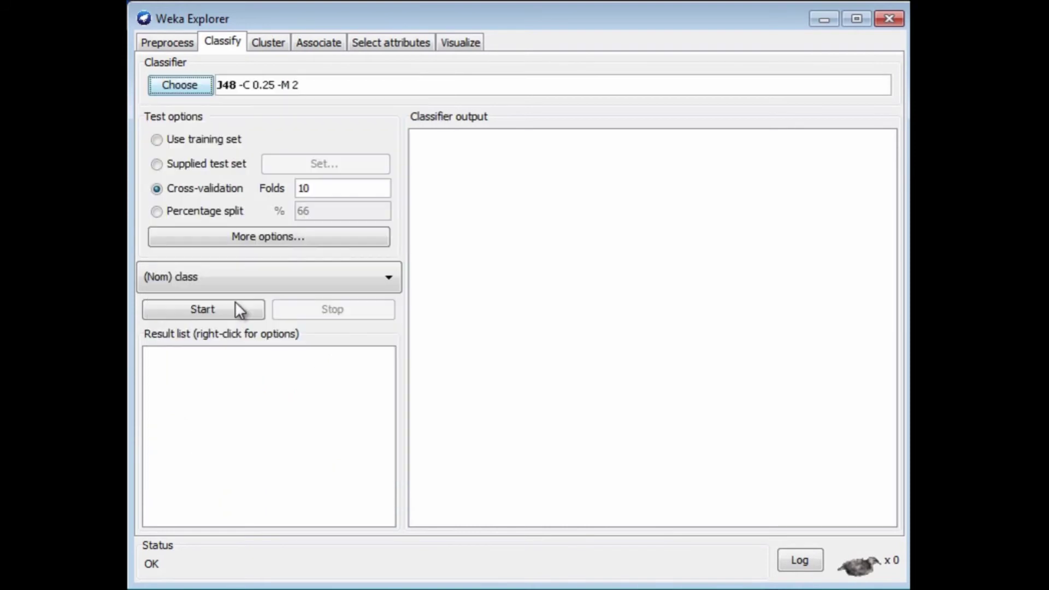
pyautogui.click(224, 313)
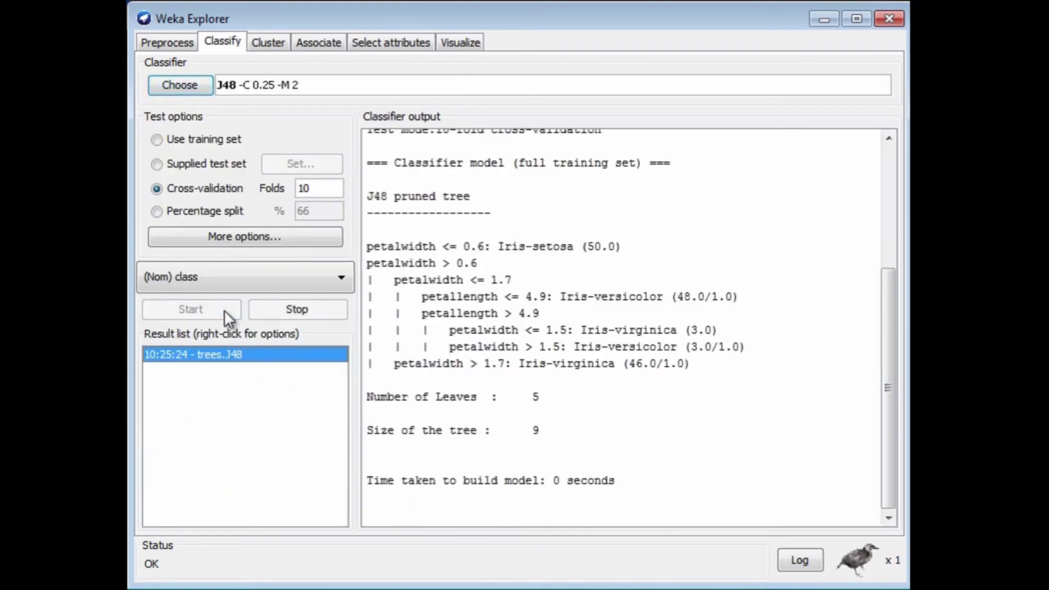
# Visualize the classifier errors of the trees.J48 result with sepallength on X and sepalwidth on Y
pyautogui.rightClick(243, 355)
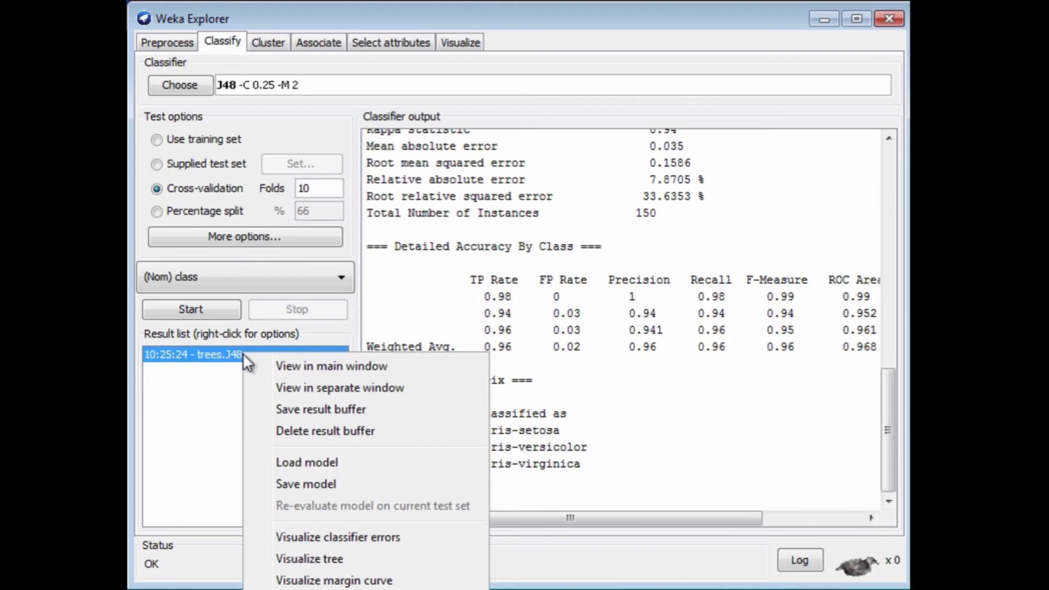
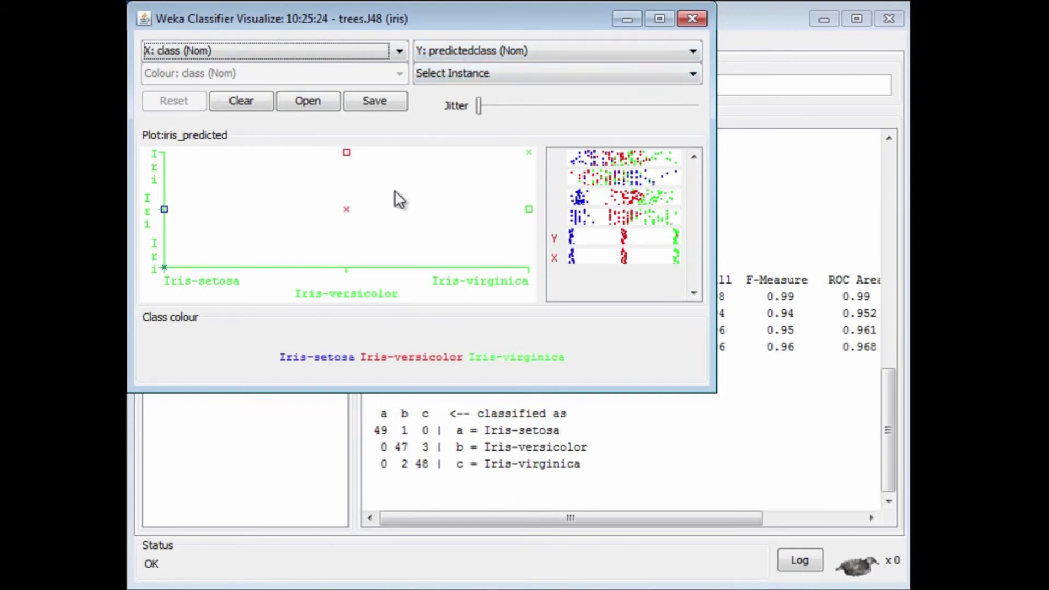
pyautogui.click(583, 160)
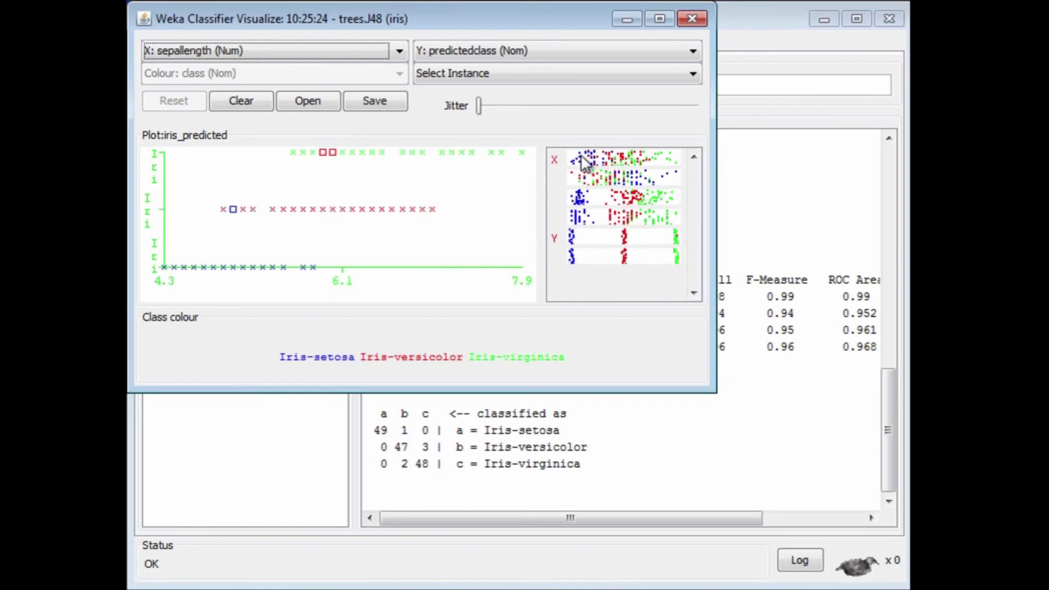
pyautogui.rightClick(593, 184)
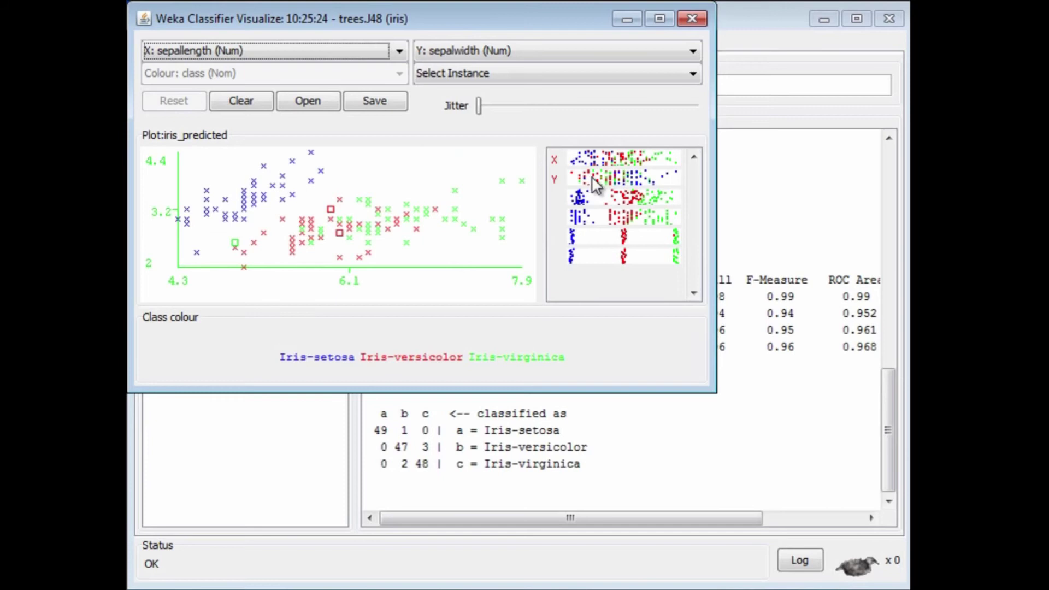
# Plot predictedclass on X against class on Y and inspect the Iris-virginica and Iris-setosa instances misclassified as Iris-versicolor
pyautogui.click(597, 240)
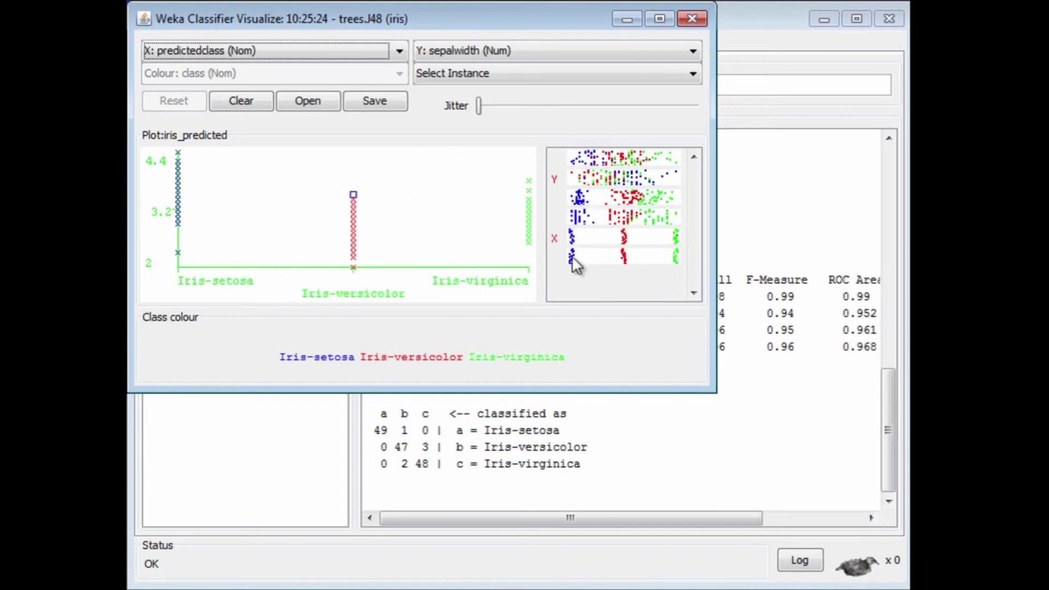
pyautogui.rightClick(582, 256)
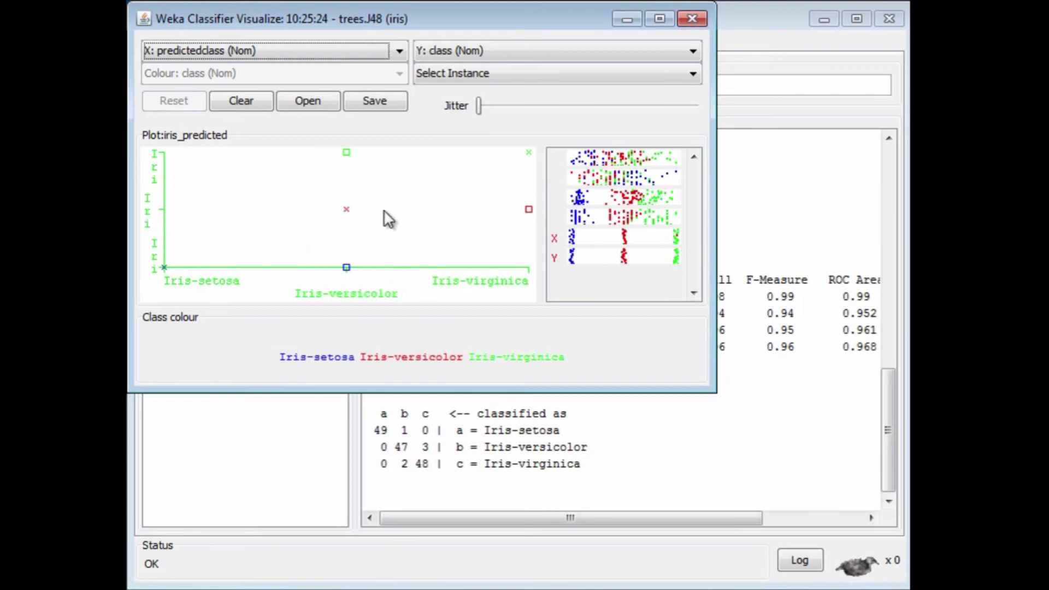
pyautogui.click(347, 154)
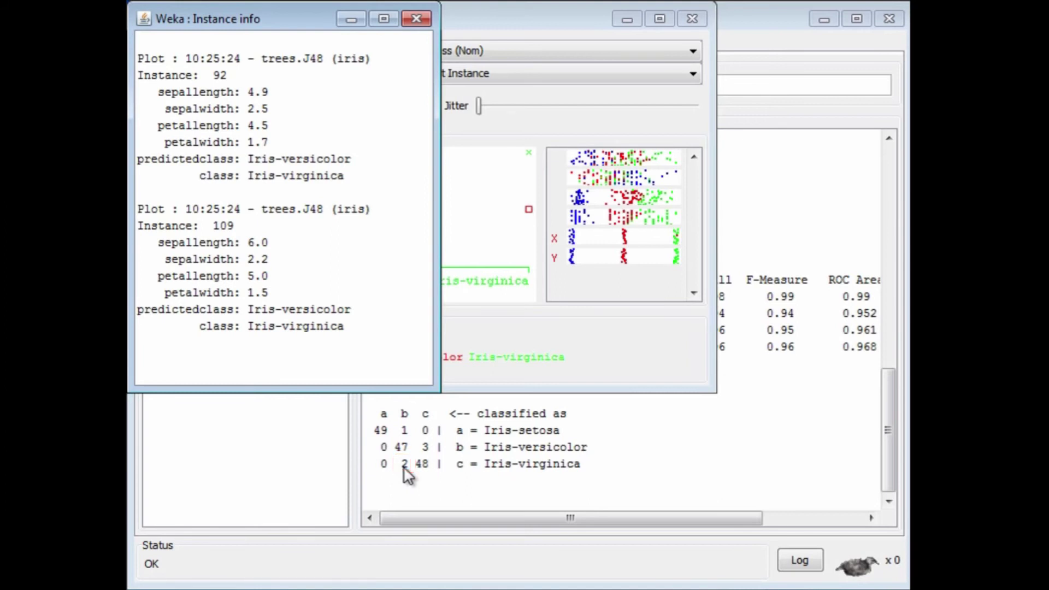
pyautogui.click(414, 18)
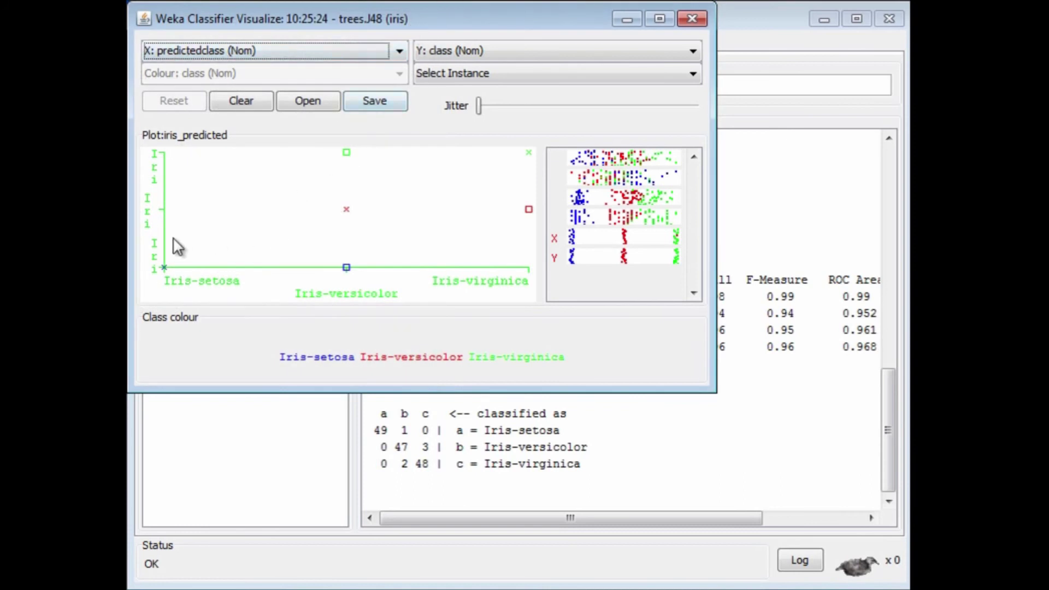
pyautogui.click(346, 269)
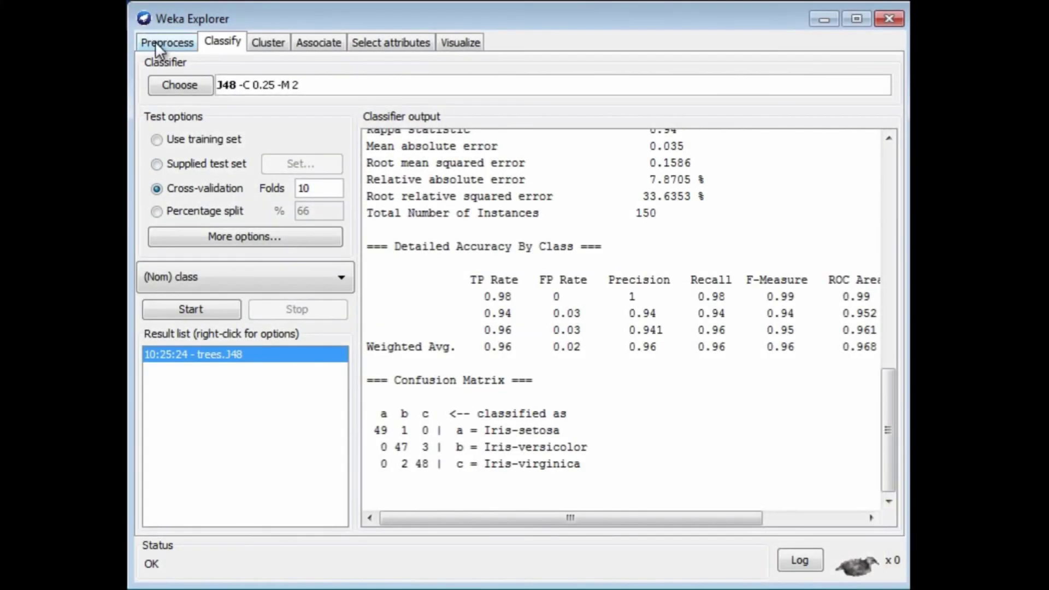
# Choose the supervised attribute filter AddClassification for preprocessing the iris data
pyautogui.click(155, 43)
pyautogui.click(171, 127)
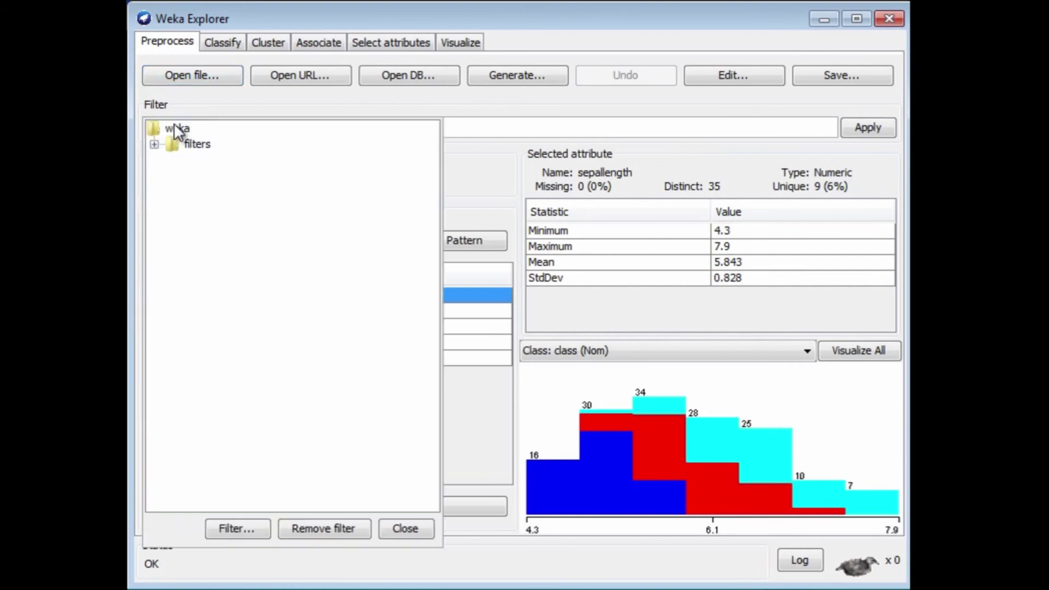
pyautogui.click(155, 145)
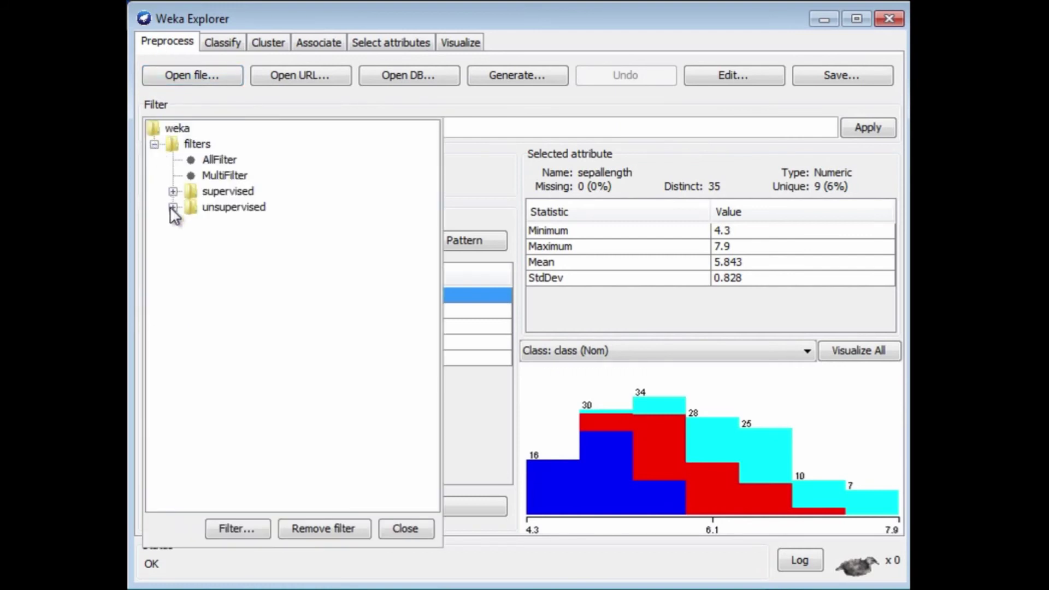
pyautogui.click(173, 191)
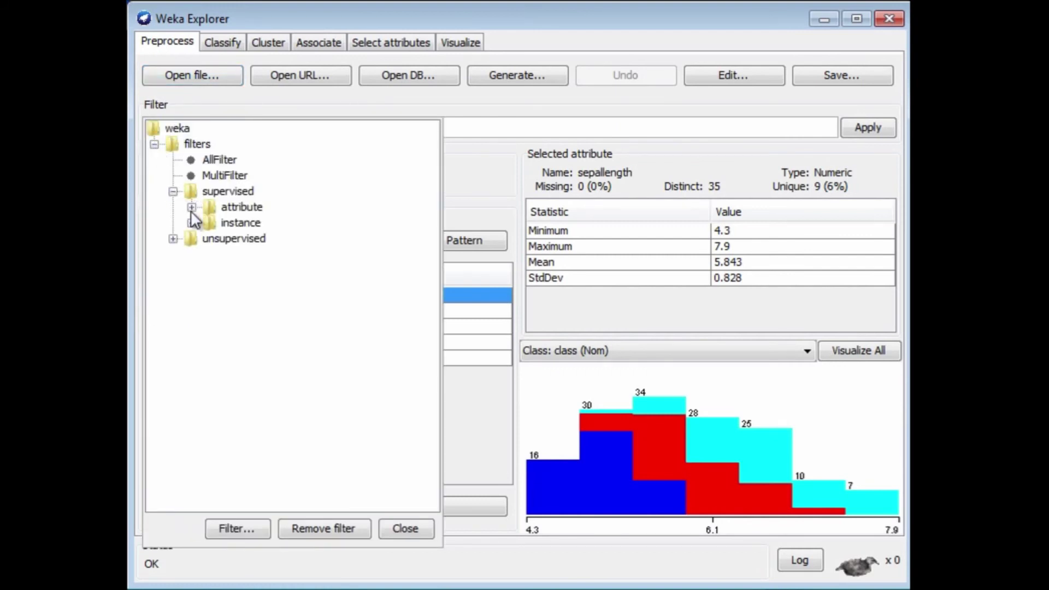
pyautogui.click(192, 207)
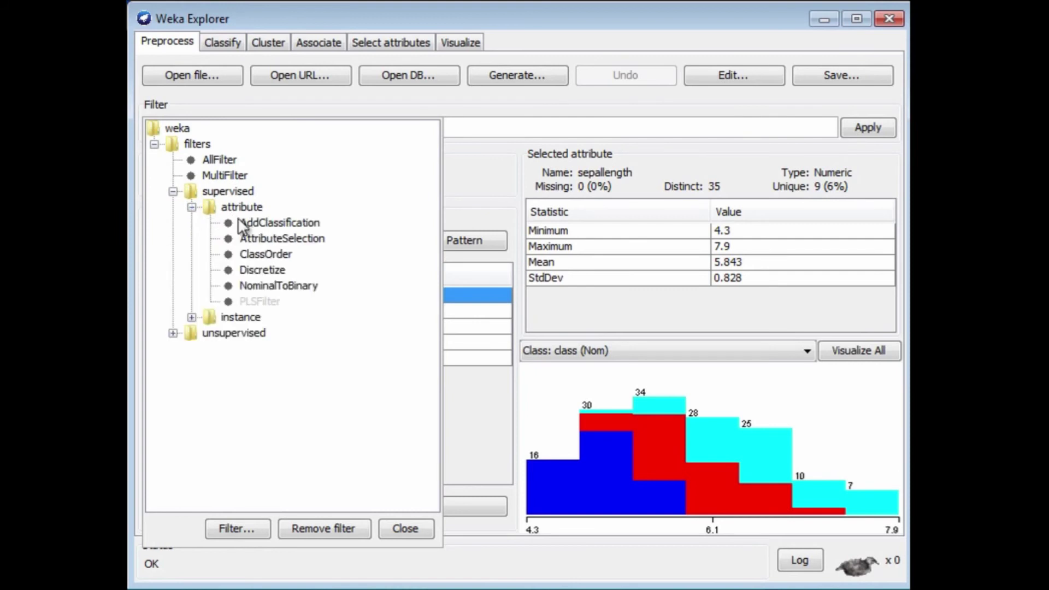
pyautogui.click(261, 223)
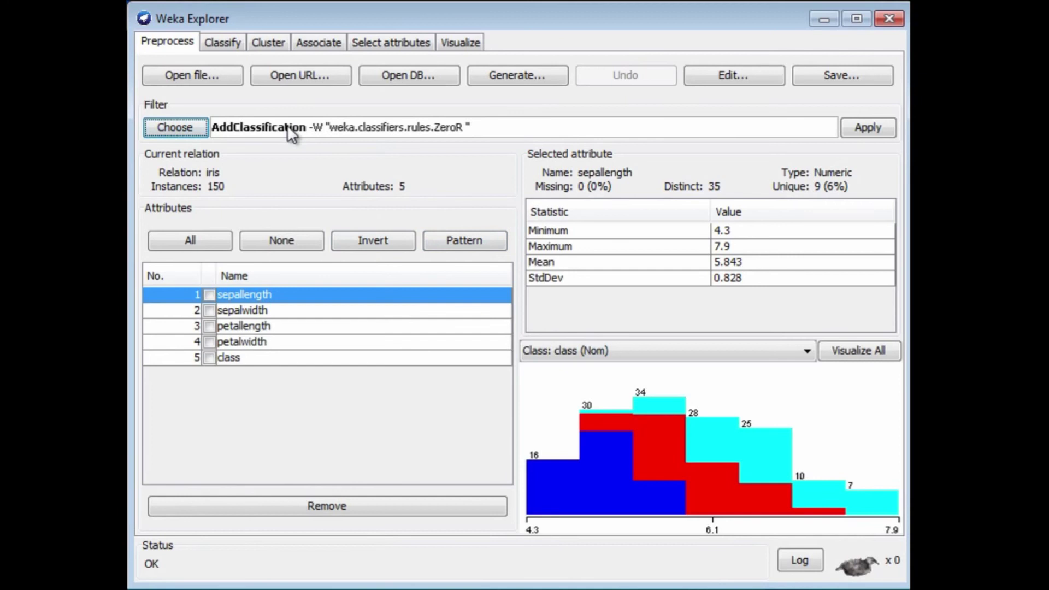
# Set the classifier used by the AddClassification filter to the J48 tree
pyautogui.click(265, 131)
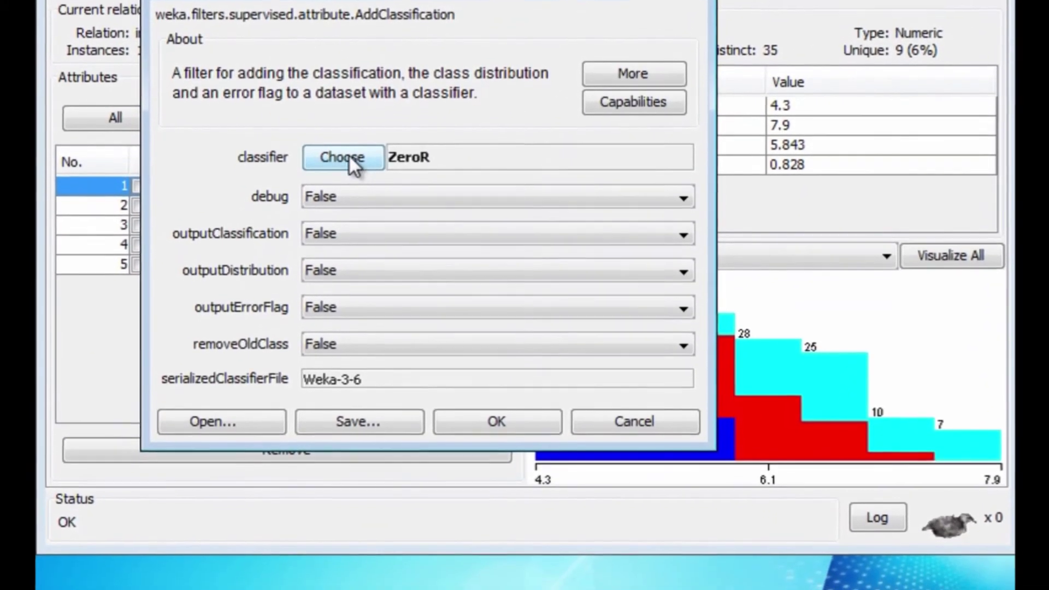
pyautogui.click(344, 172)
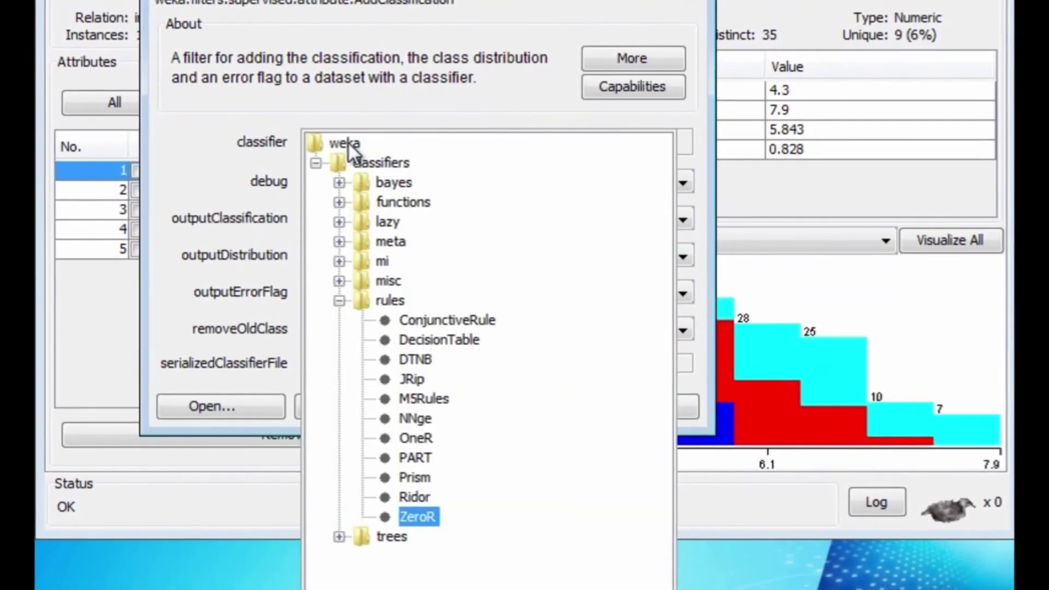
pyautogui.click(334, 506)
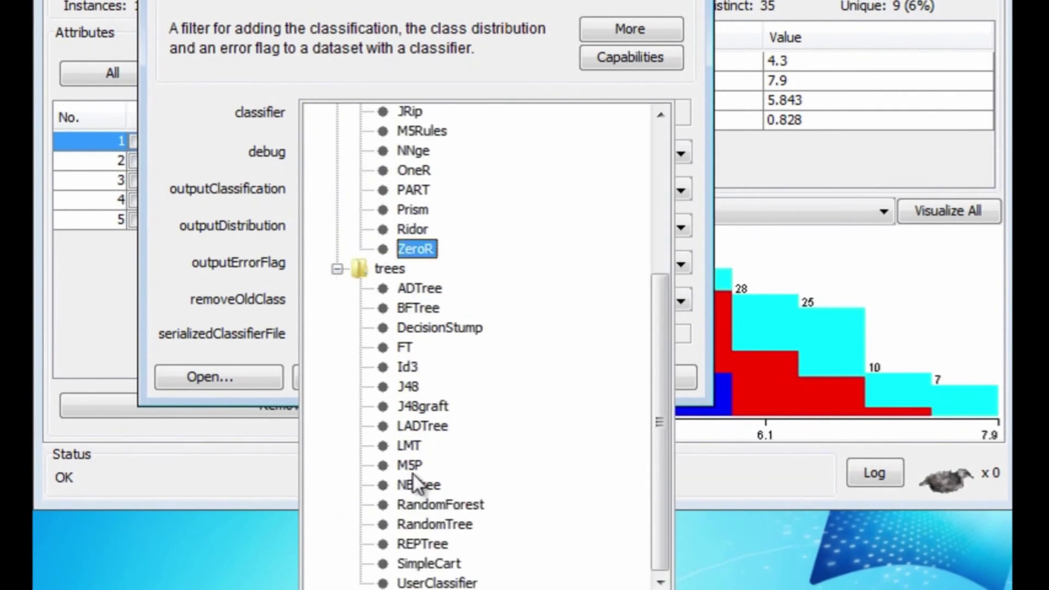
pyautogui.click(414, 386)
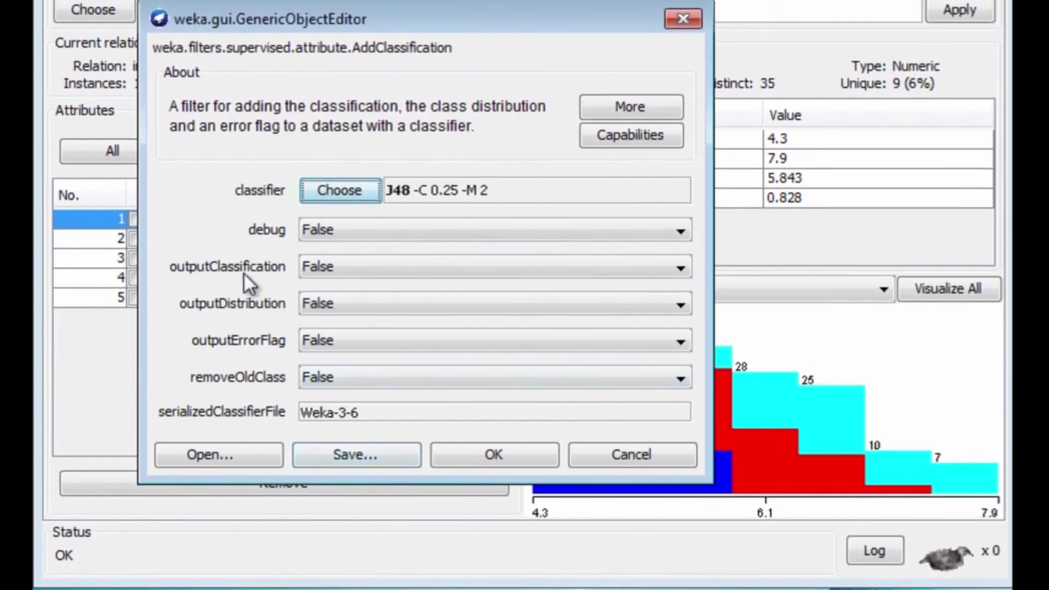
# Set outputClassification to True in the AddClassification filter and apply the filter to the iris data
pyautogui.click(680, 266)
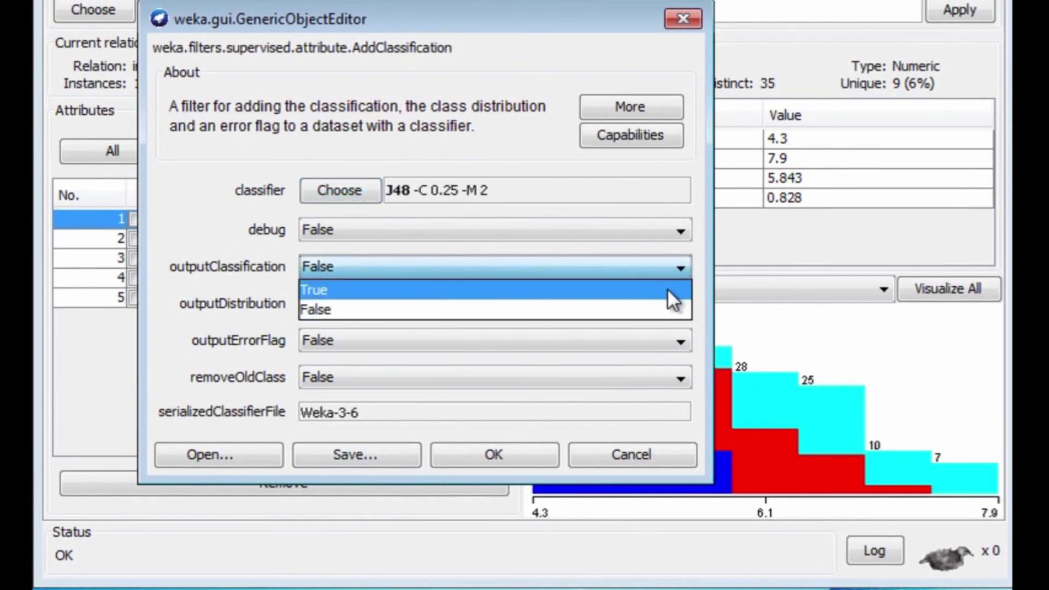
pyautogui.click(667, 287)
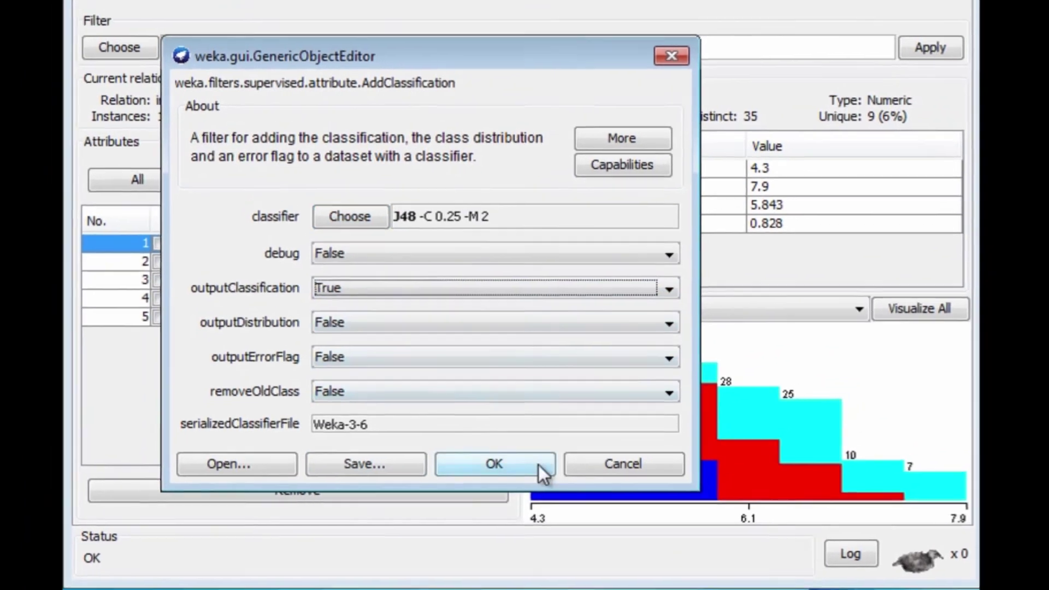
pyautogui.click(524, 457)
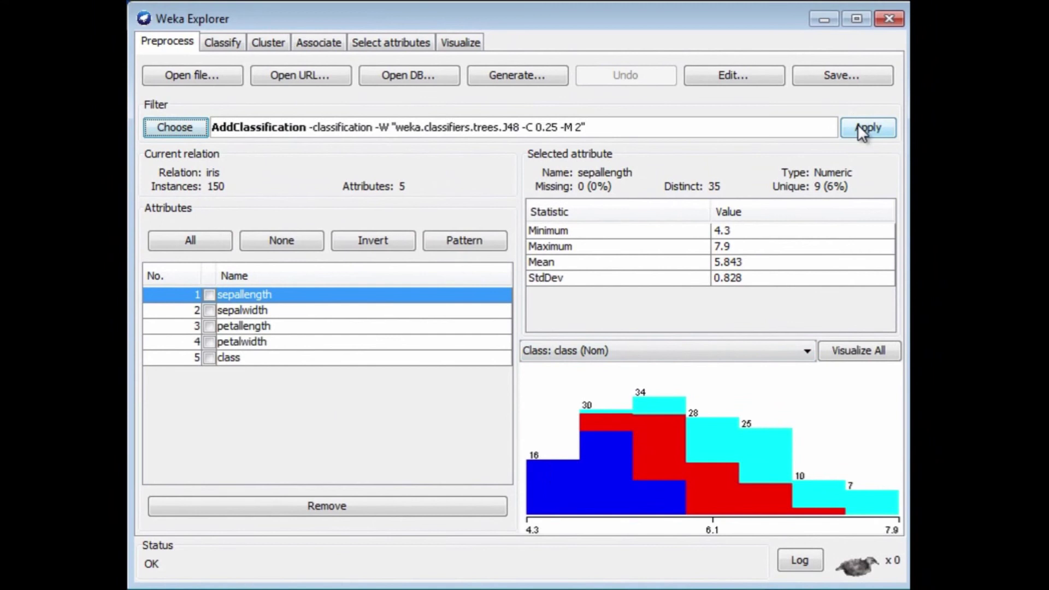
pyautogui.click(857, 125)
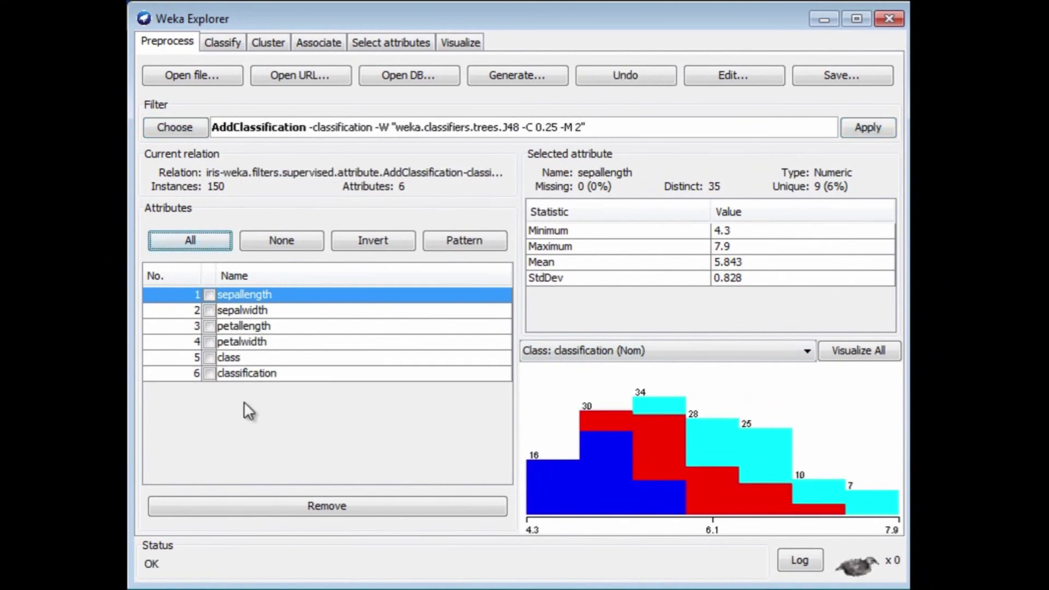